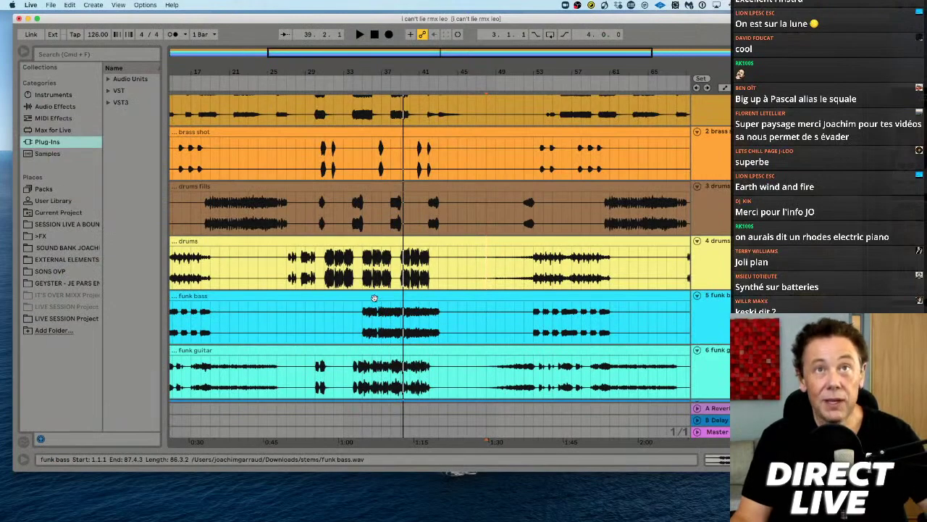
Step: Open the recent set GRID KOOL AND THE GANG, saving the changes to the current set
click(51, 5)
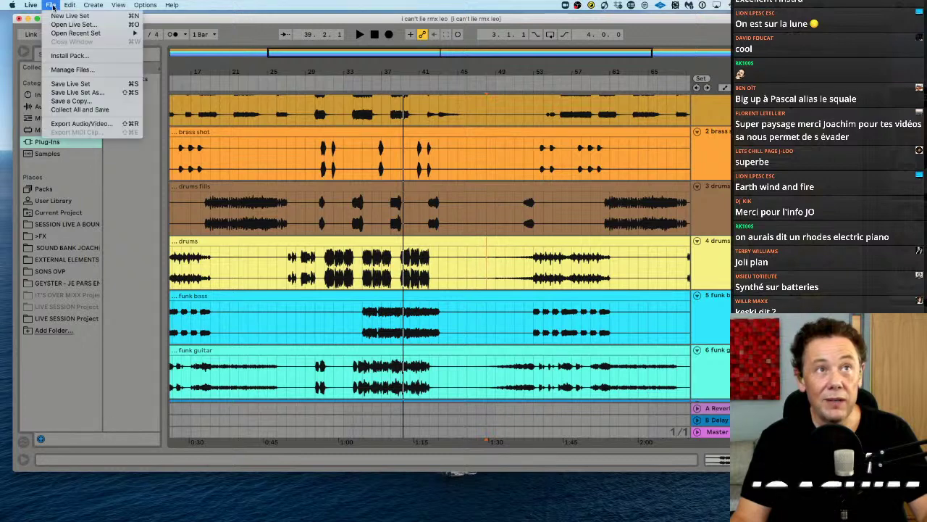
mouse_move(80, 33)
click(179, 50)
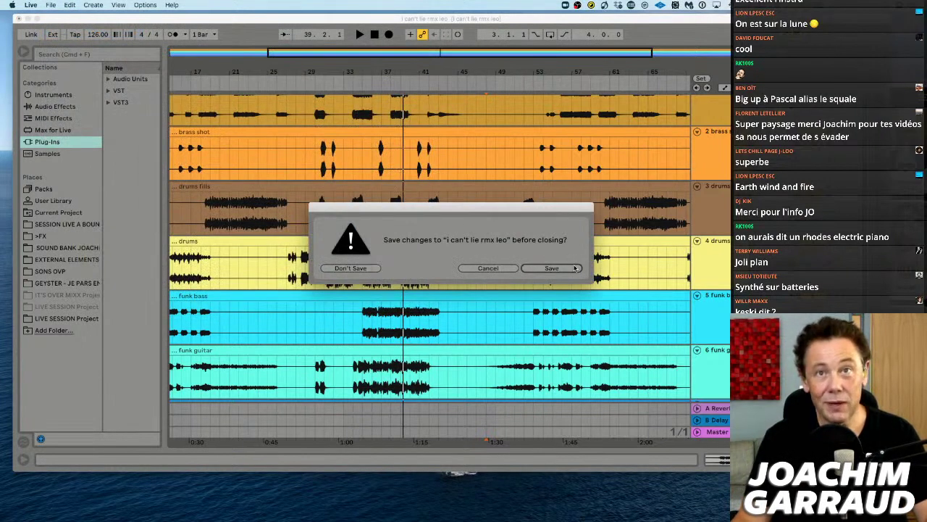
click(574, 268)
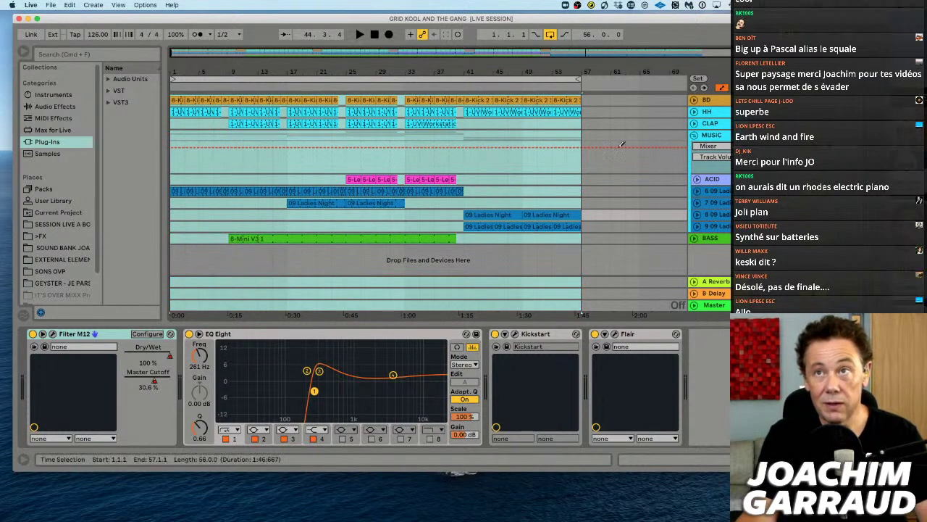
Step: Audition the arrangement from just before bar 9 and stop playback
click(227, 124)
key(space)
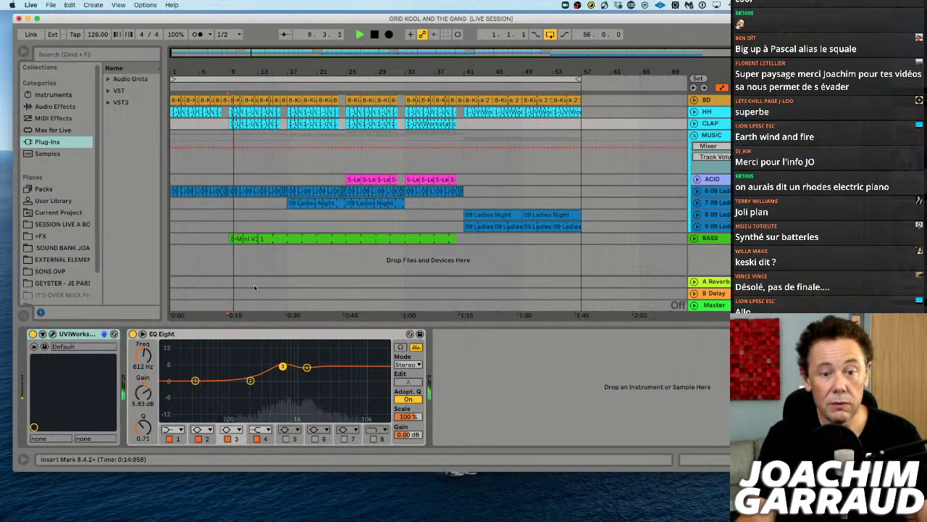
key(space)
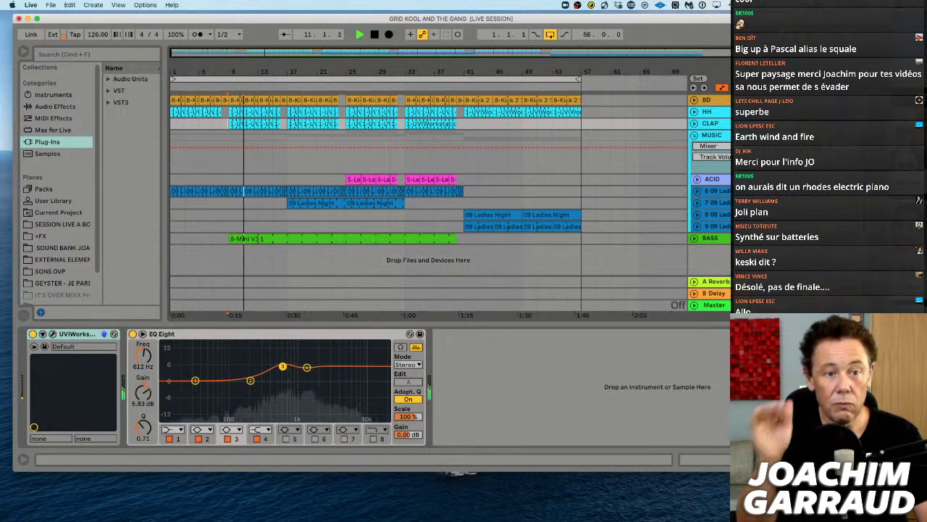
key(space)
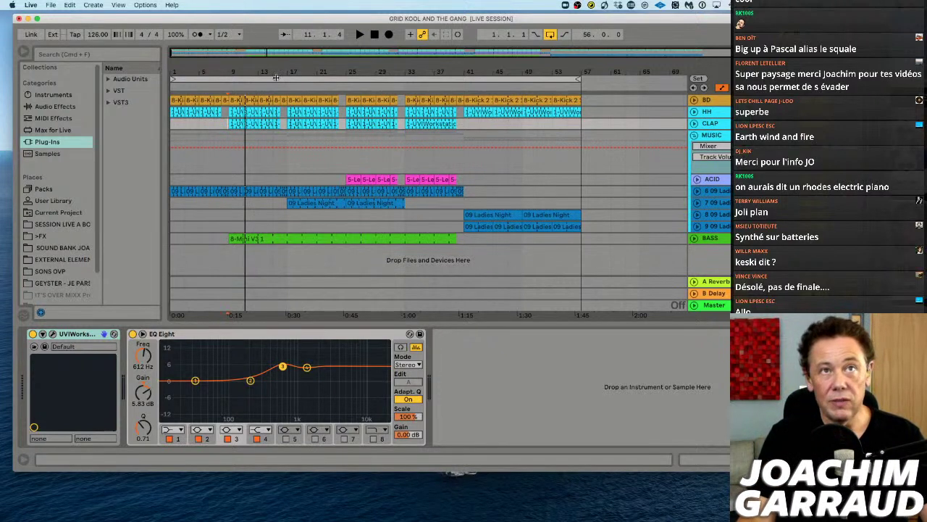
Step: Play the whole arrangement from bar 1 and unfold the Master track to show its Track Volume automation
key(super+a)
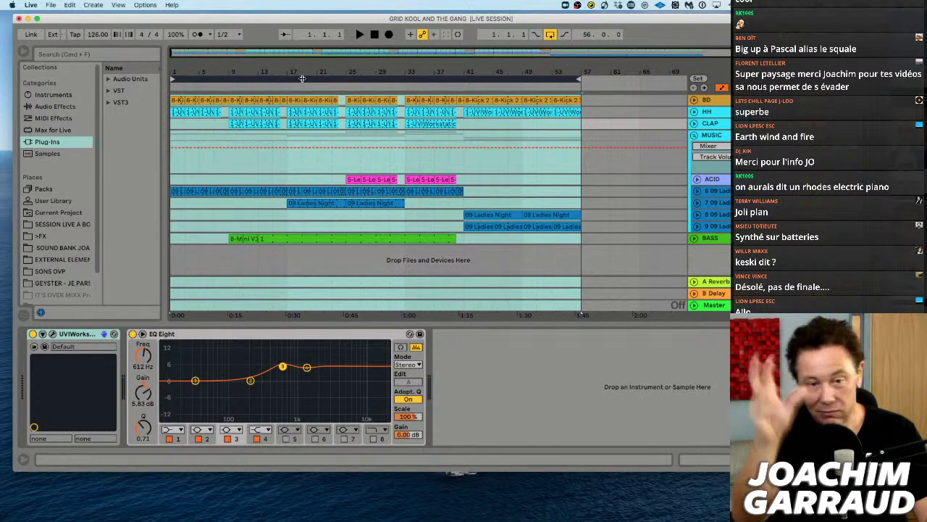
key(space)
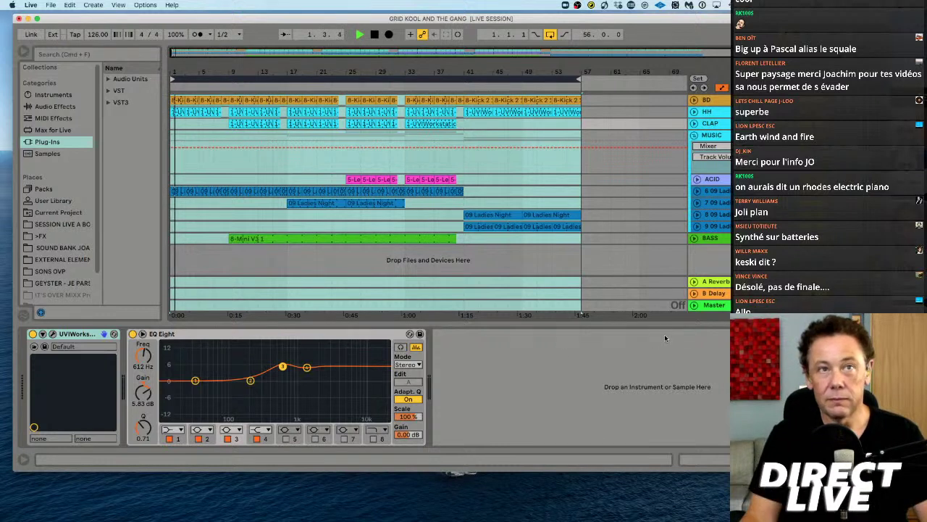
click(693, 305)
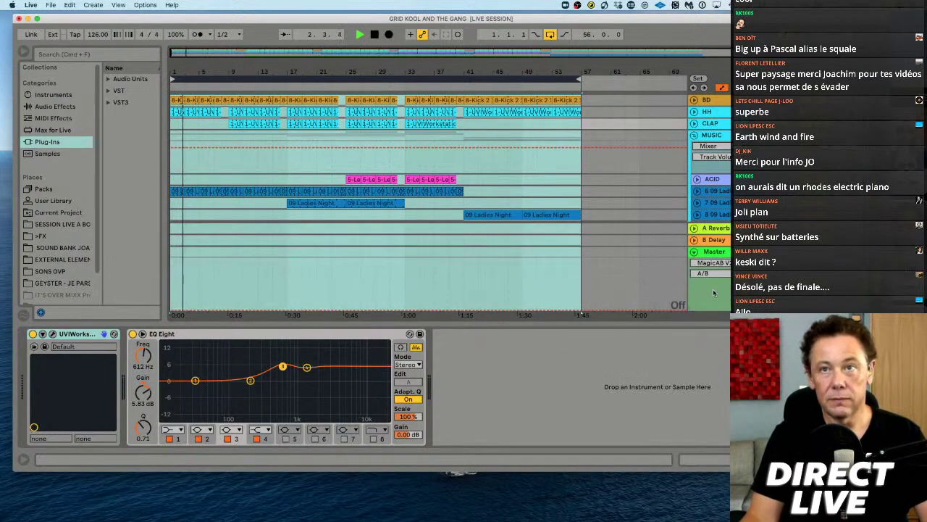
click(713, 262)
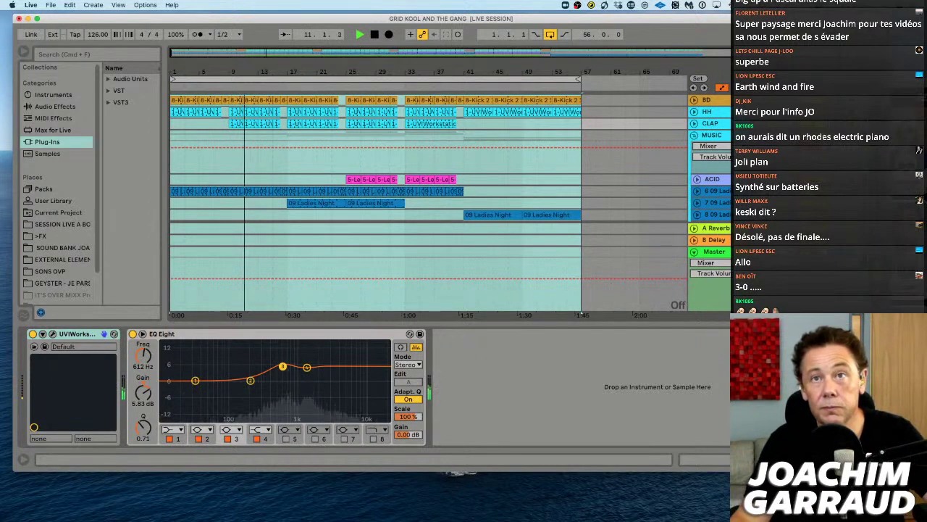
Step: Check the volume automation lanes of the BASS and CLAP tracks, folding CLAP back up
scroll(706, 208, down, 3)
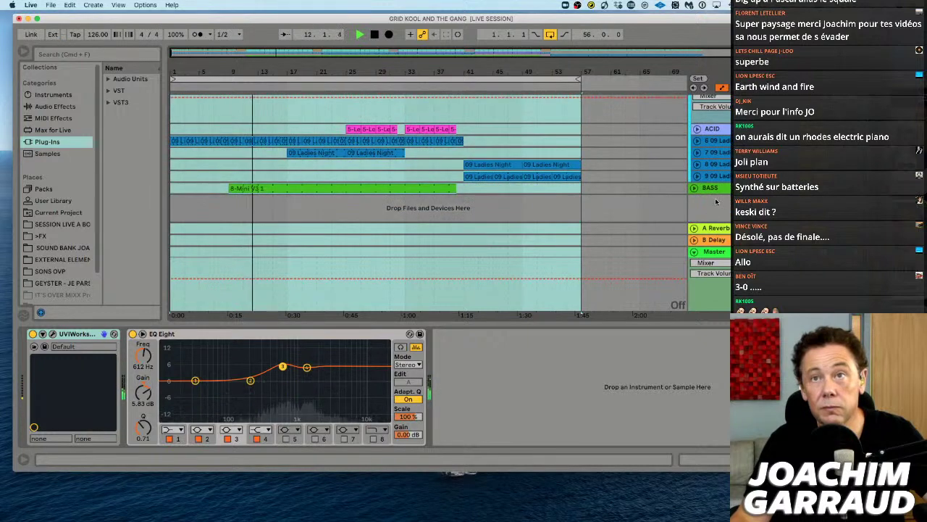
click(694, 188)
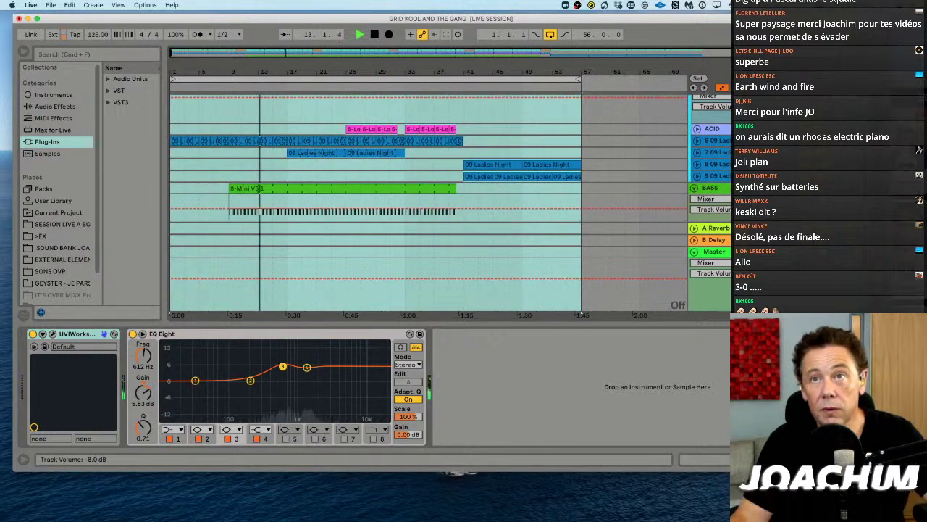
scroll(434, 203, up, 3)
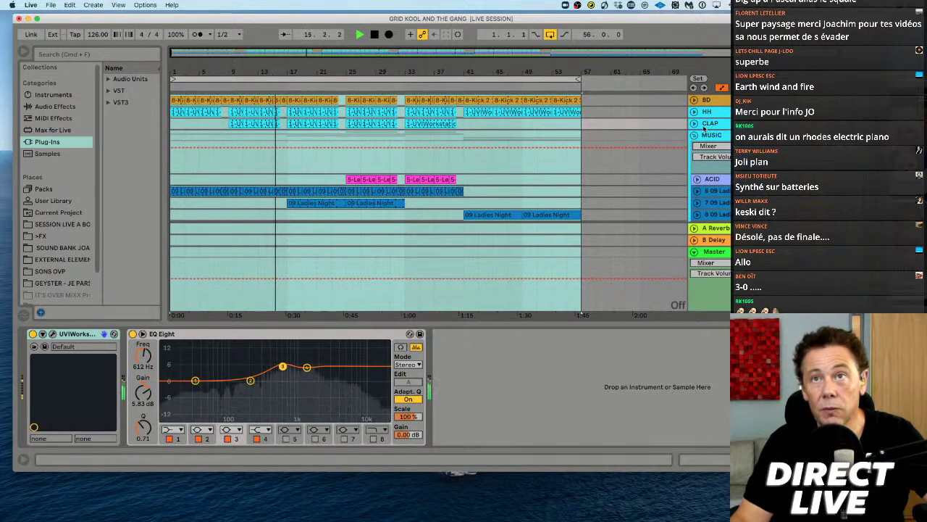
click(694, 124)
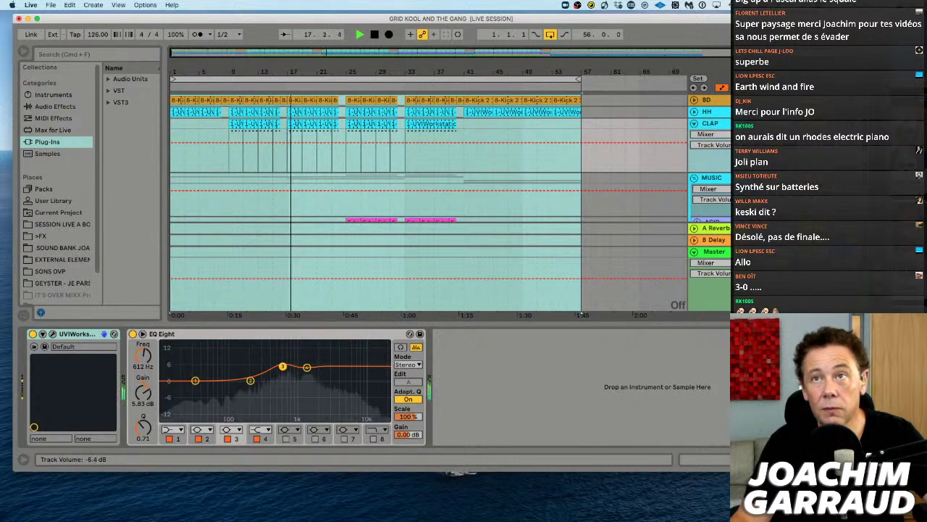
click(695, 124)
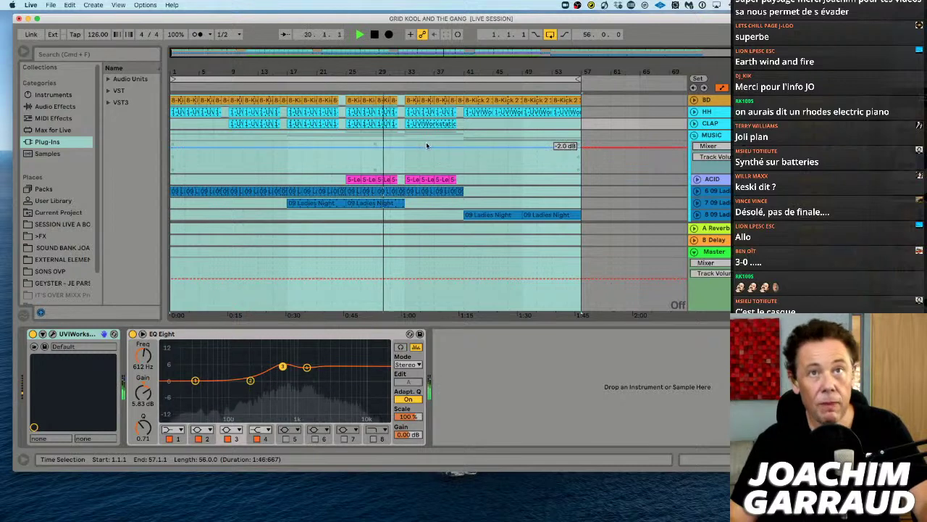
Step: Fold the BASS track, check the volume lane of track 8 with the Ladies Night clips, and stop playback
drag(390, 71, 417, 201)
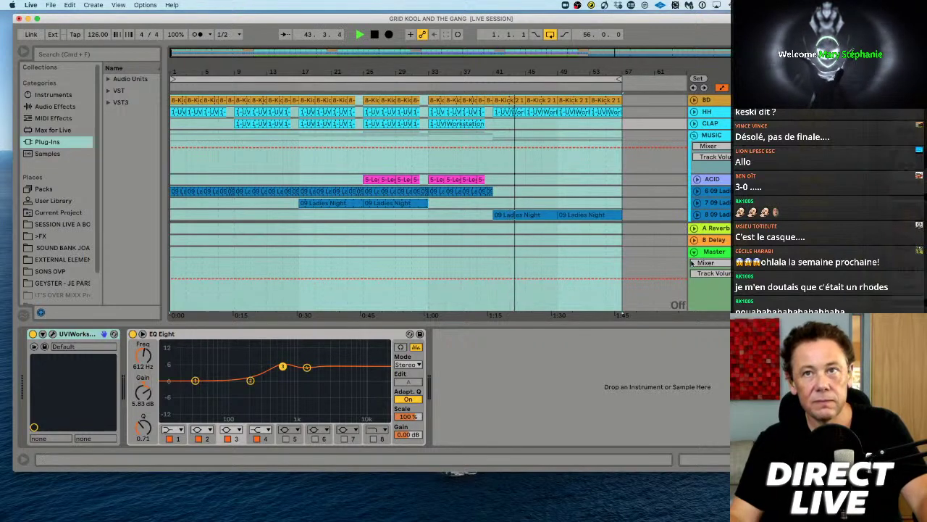
scroll(648, 199, down, 5)
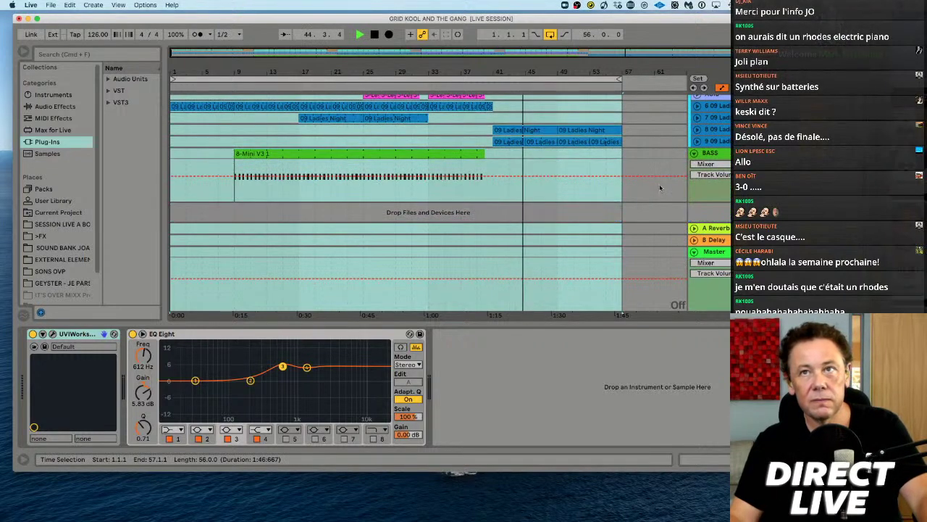
click(694, 154)
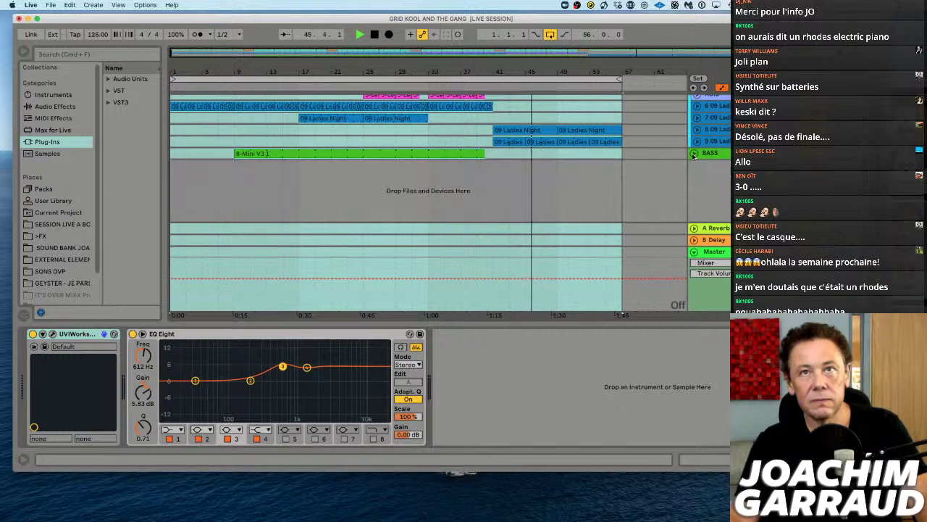
click(697, 130)
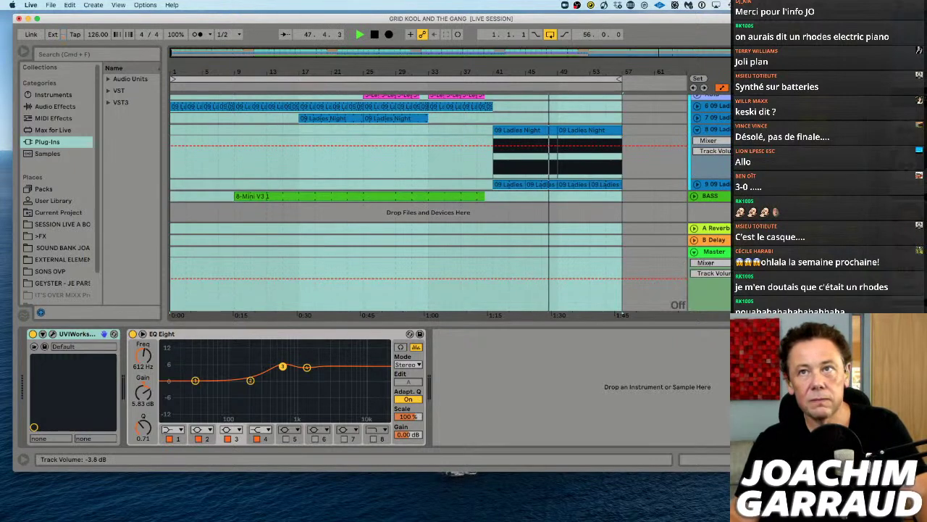
click(697, 130)
key(space)
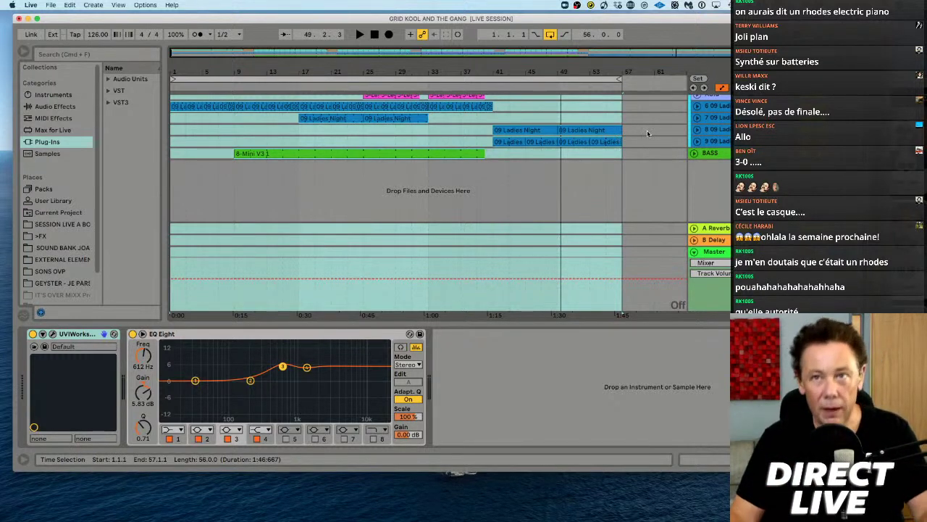
Step: Hide the device view and audition the arrangement from bar 9
drag(631, 324, 629, 427)
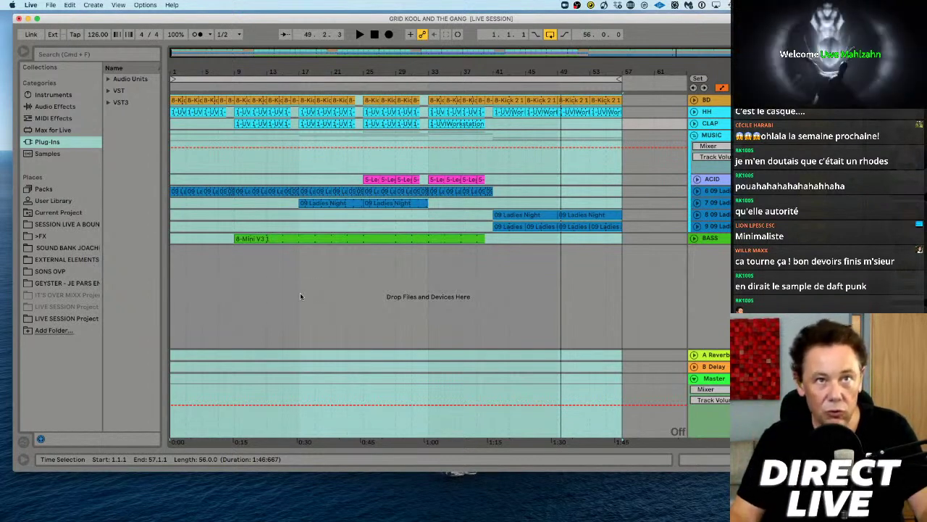
click(232, 213)
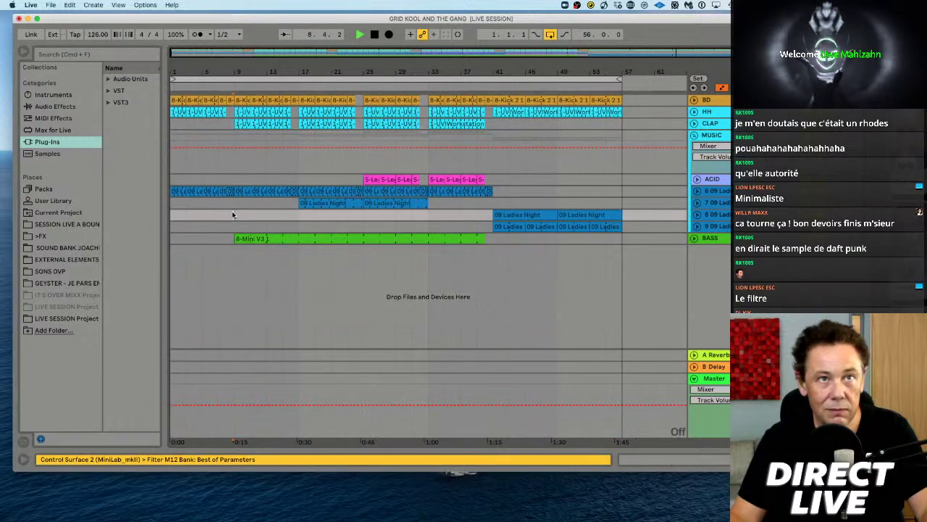
key(space)
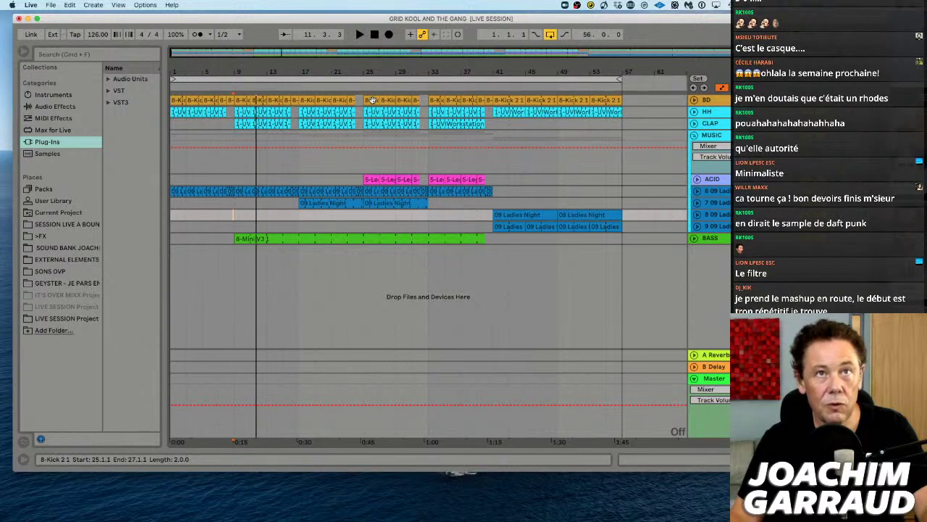
Step: Audition the arrangement from the BD kick clip at bar 25 and from the one at bar 41
click(372, 100)
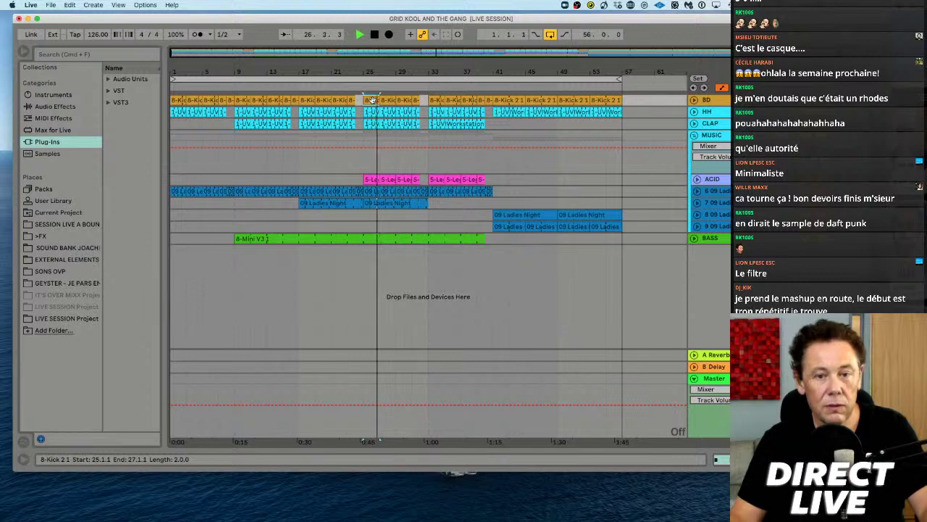
click(417, 113)
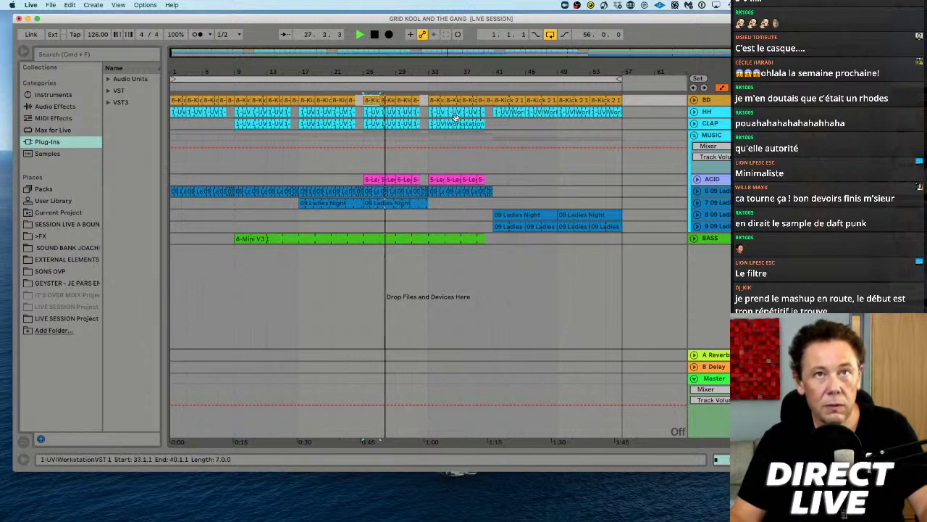
click(497, 100)
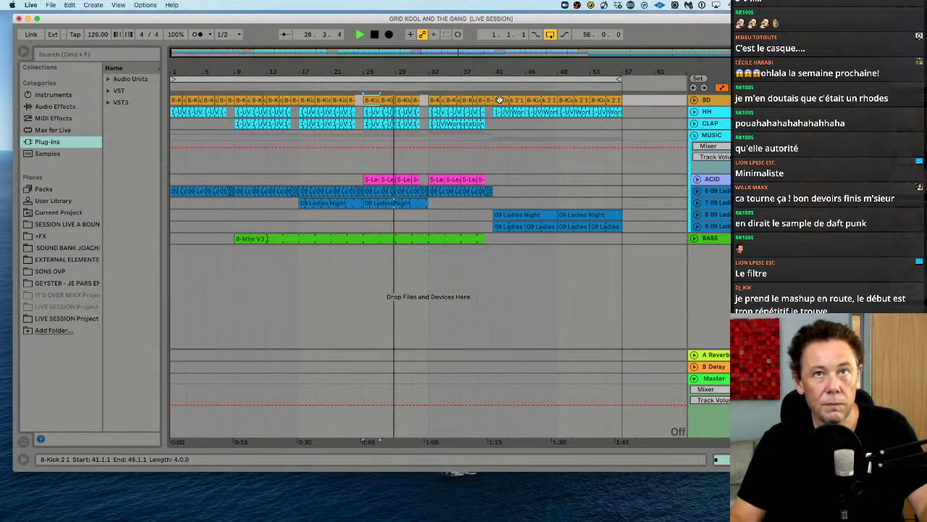
key(space)
key(space)
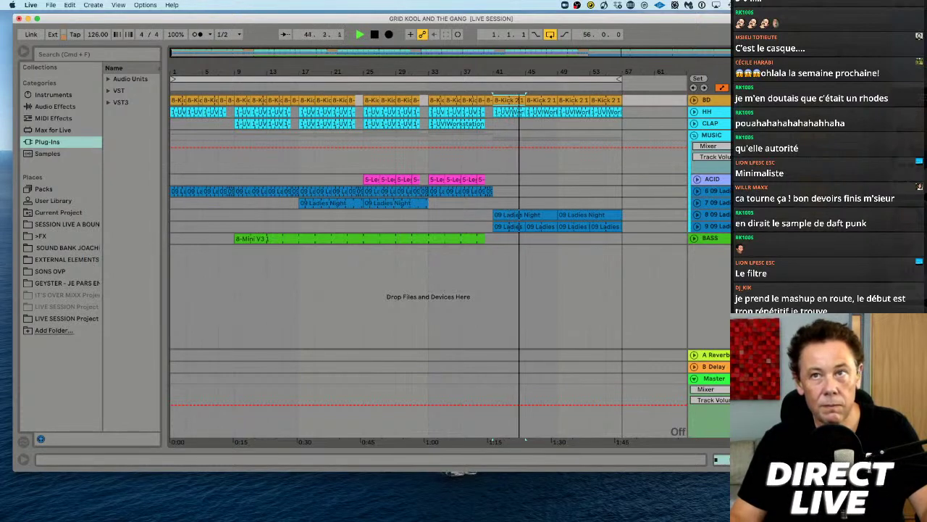
Step: Set EQ Eight band 4 on track 8 with the Ladies Night clips to 539 Hz and 6.32 dB, and stop playback
click(716, 216)
double_click(716, 216)
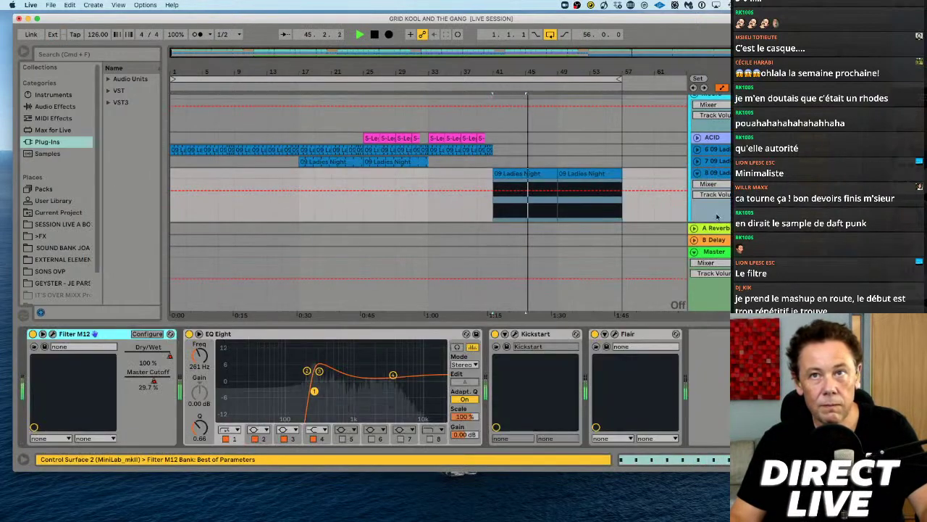
drag(392, 376, 335, 364)
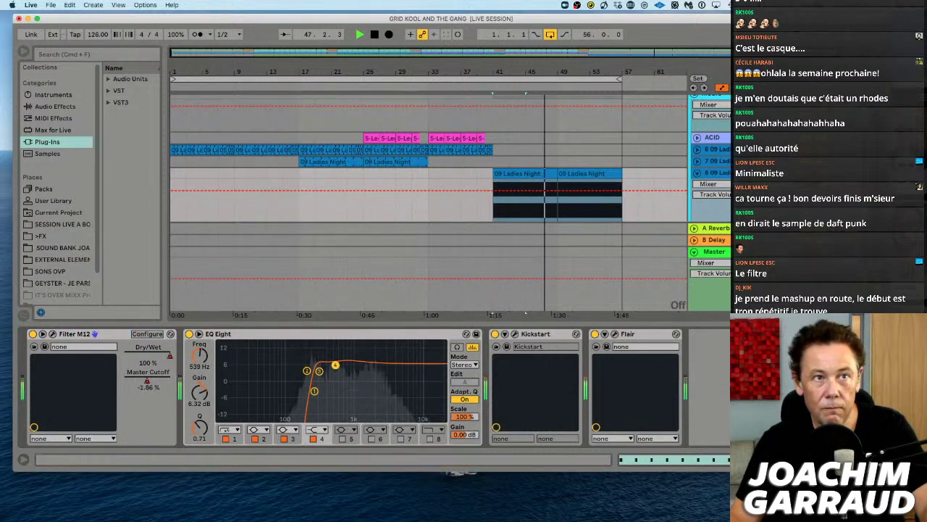
key(space)
click(697, 174)
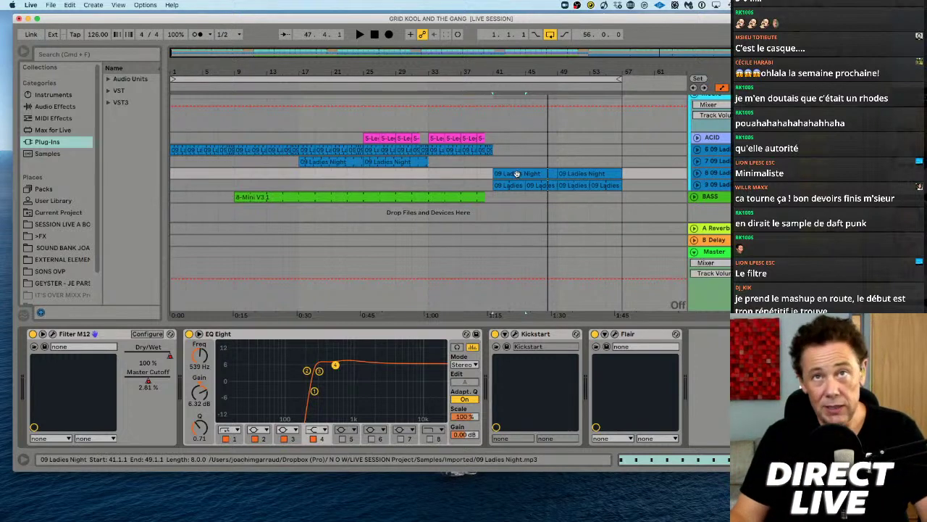
Step: Shorten the loop to about 15 bars from bar 1 and enable Snap to Grid
scroll(614, 82, up, 3)
drag(617, 79, 328, 106)
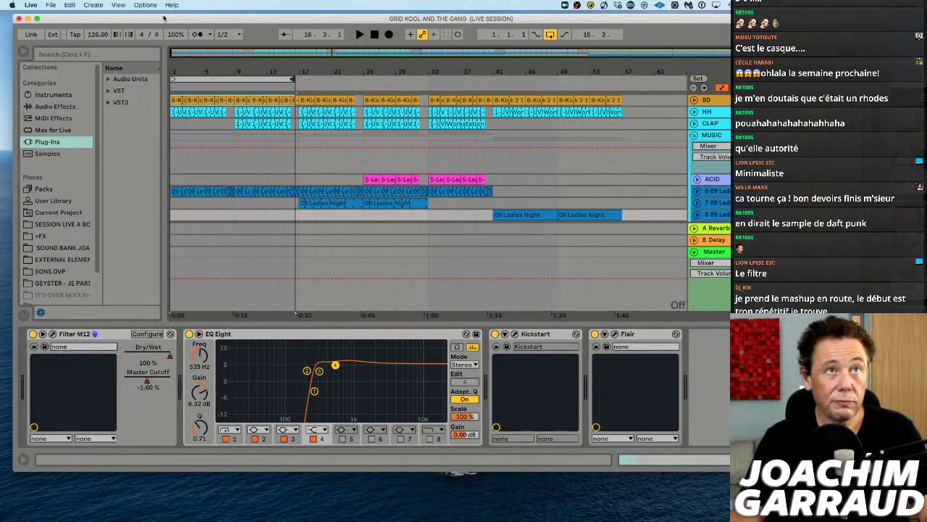
click(145, 5)
click(155, 125)
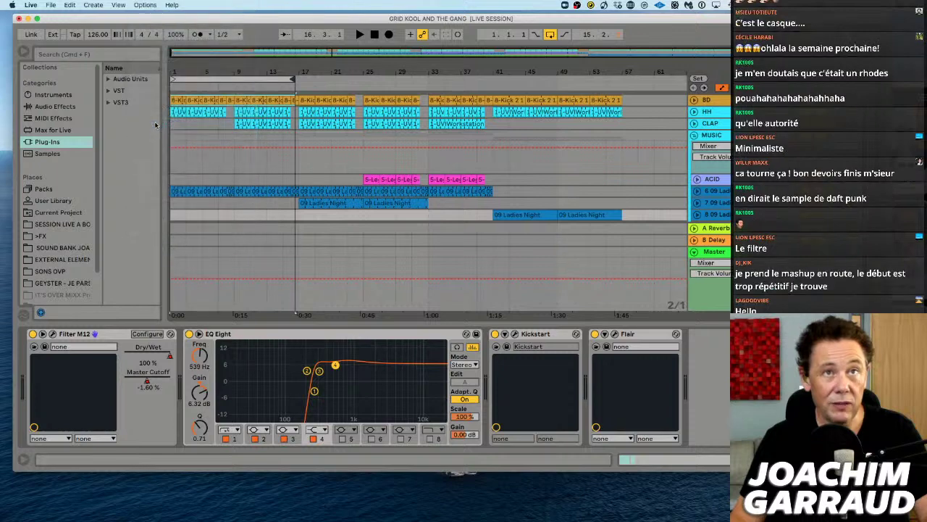
Step: Set the loop to two bars starting at bar 9 and play it
drag(174, 79, 232, 81)
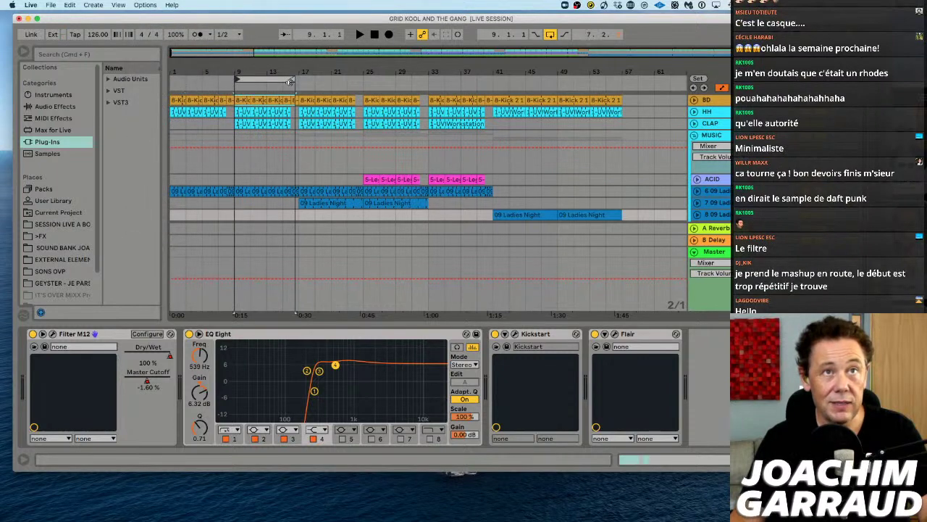
drag(293, 80, 250, 79)
click(246, 80)
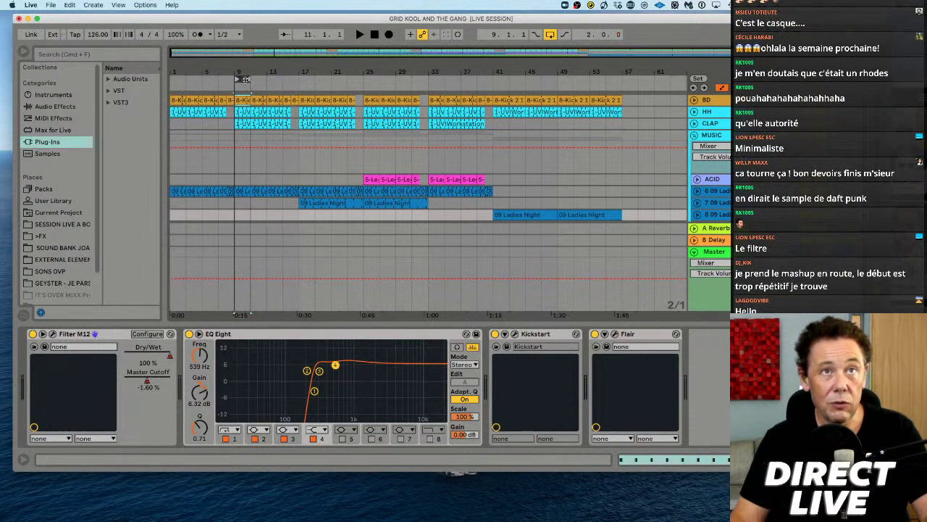
key(space)
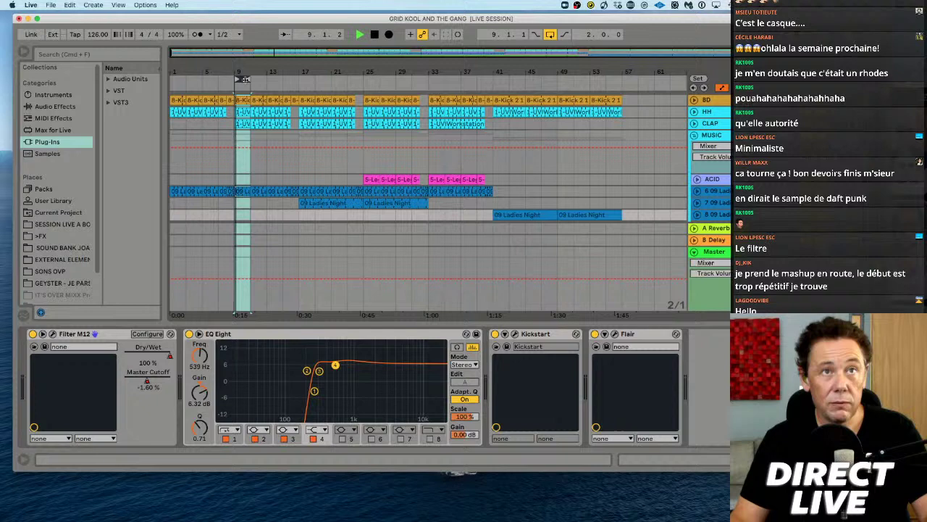
Step: Unfold the HH track and set its Release automation across the two loop bars from bar 9 to 0.37
click(694, 112)
key(space)
drag(237, 67, 279, 131)
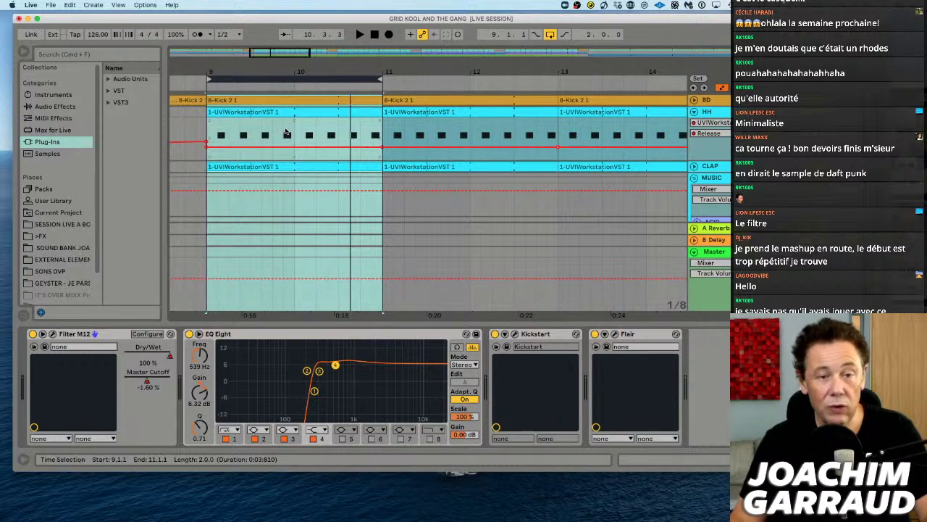
key(space)
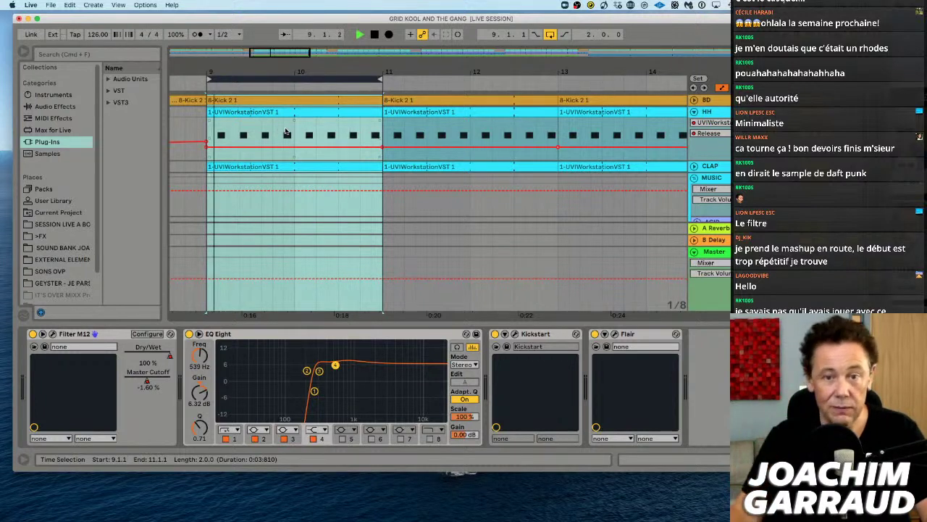
click(301, 137)
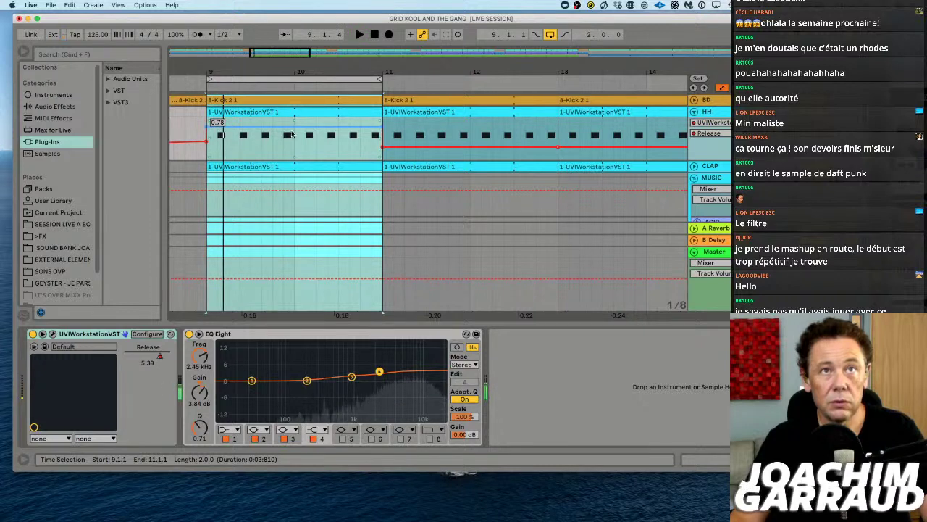
drag(291, 136, 294, 148)
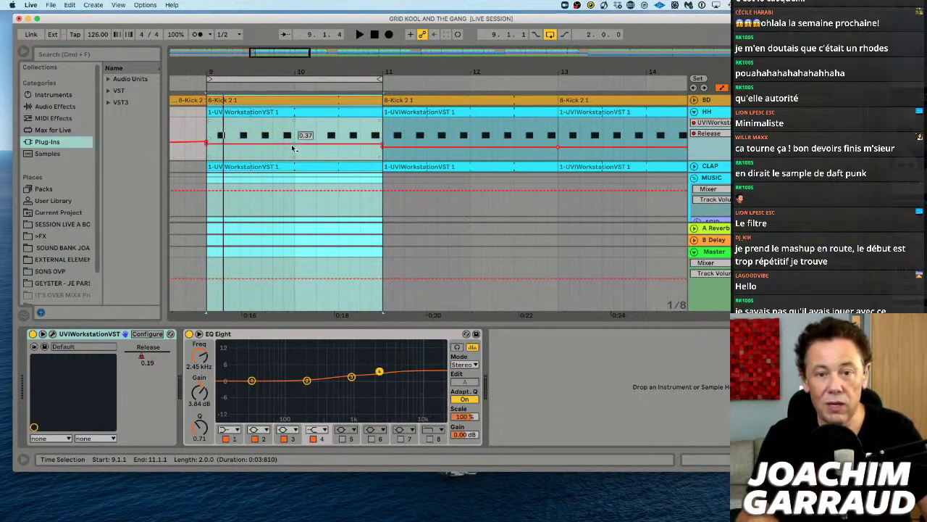
scroll(291, 144, right, 2)
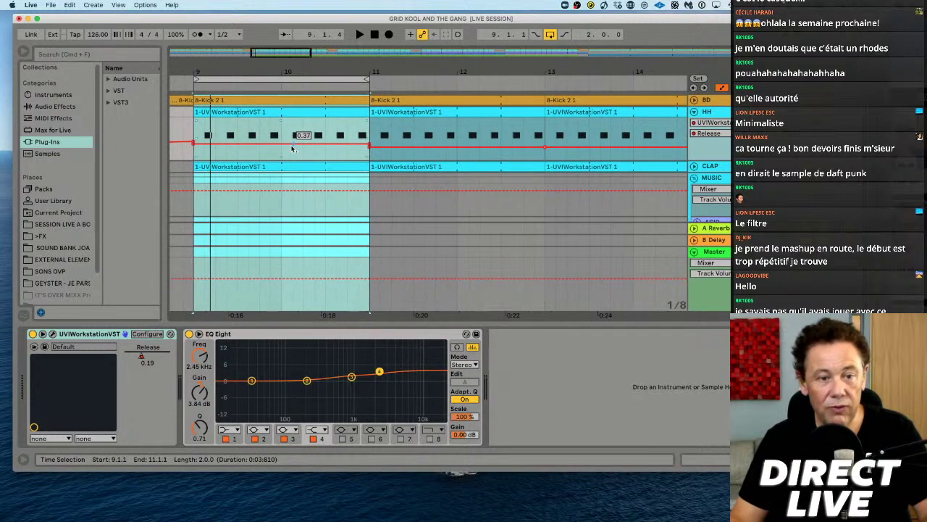
Step: Review the HH automation over the whole arrangement, fold that track, and briefly check the unfolded CLAP track
drag(302, 69, 251, 109)
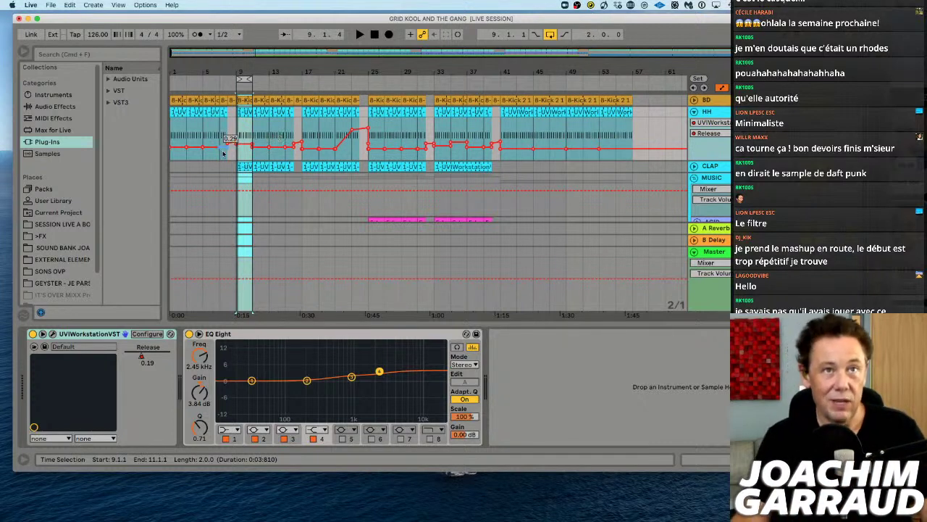
click(693, 113)
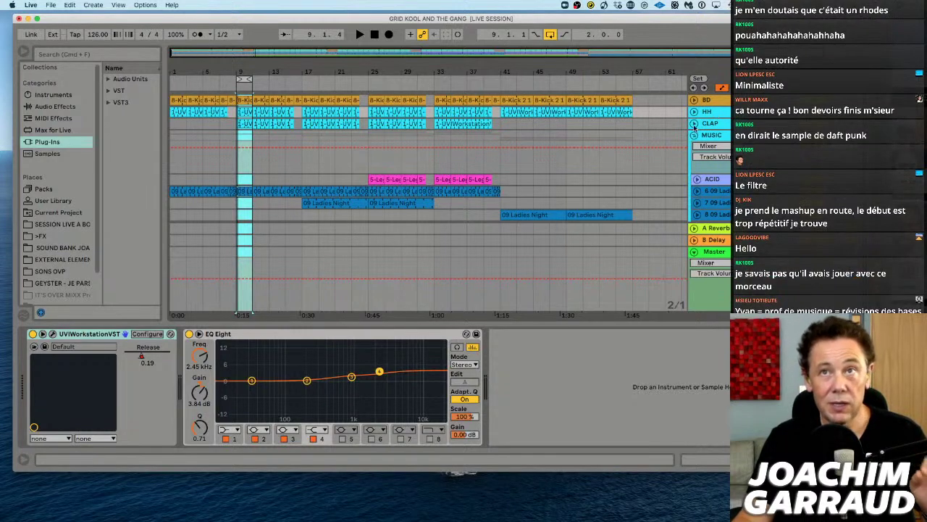
click(694, 124)
click(694, 124)
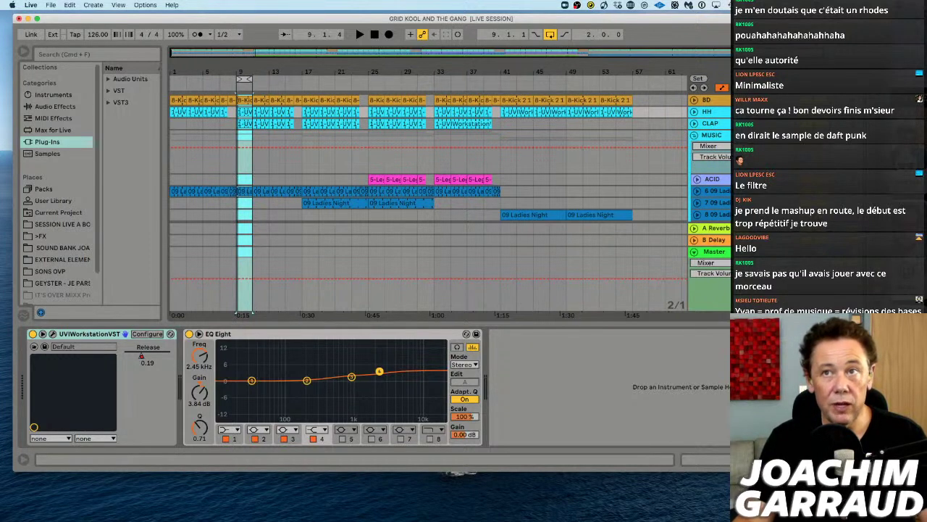
Step: Audition the Ladies Night clips on track 6 from bar 9, from around bar 23 and from bar 33
click(246, 192)
key(space)
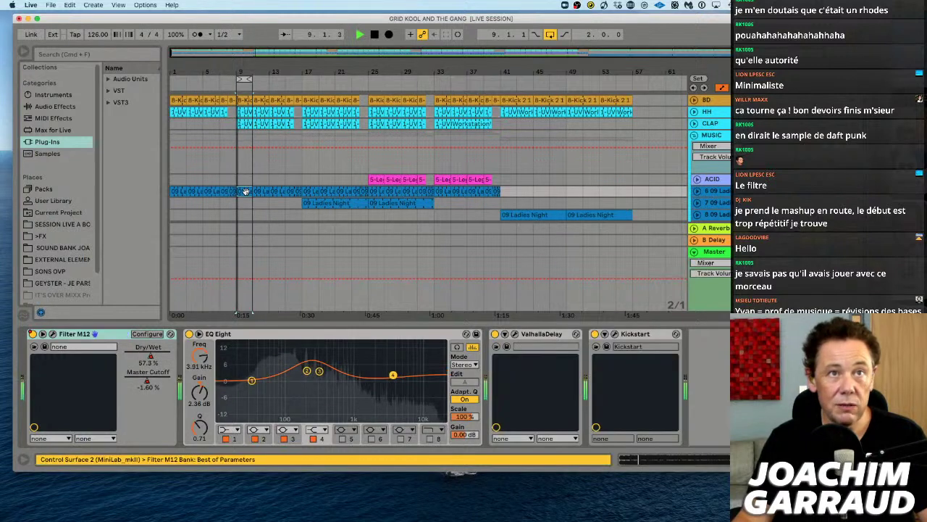
key(space)
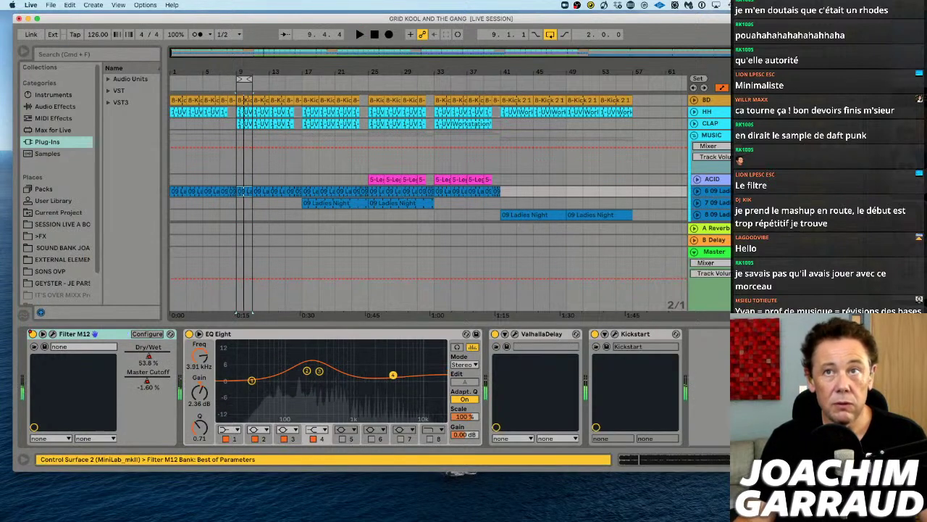
click(304, 192)
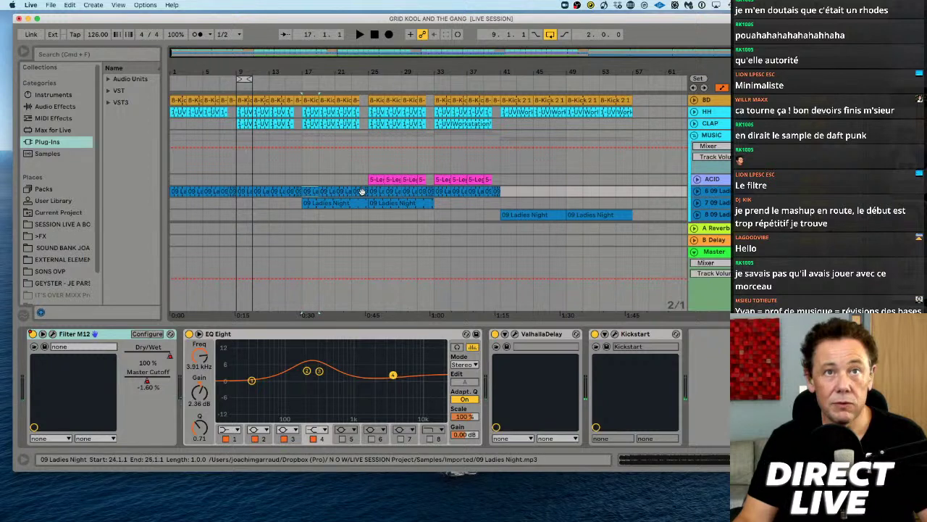
click(353, 191)
key(space)
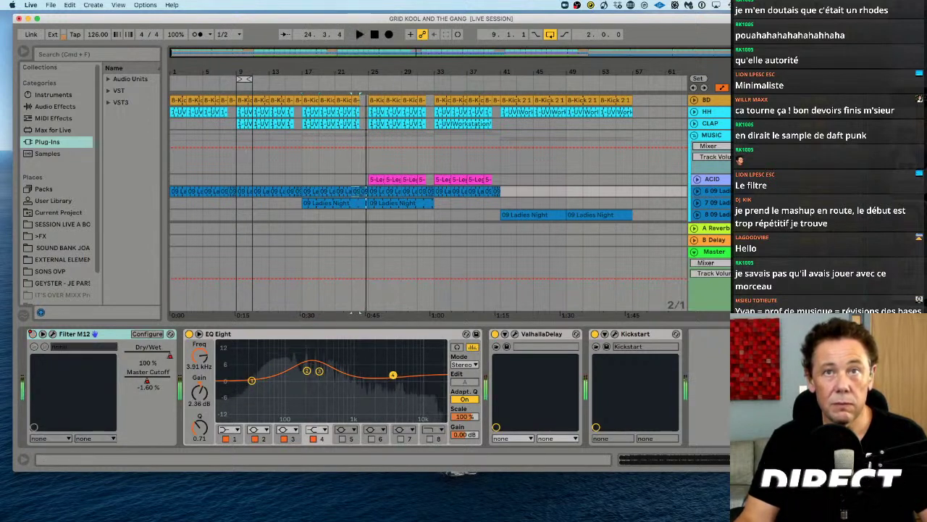
key(space)
click(440, 191)
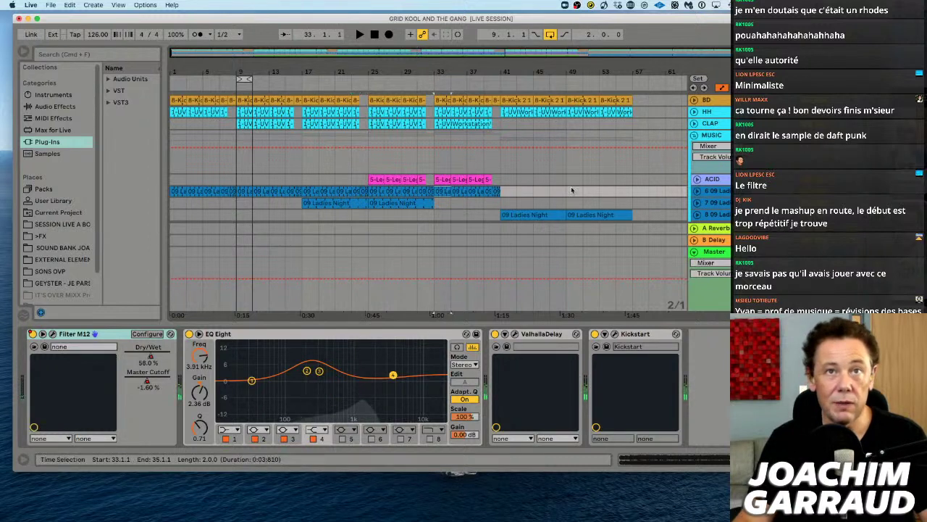
key(space)
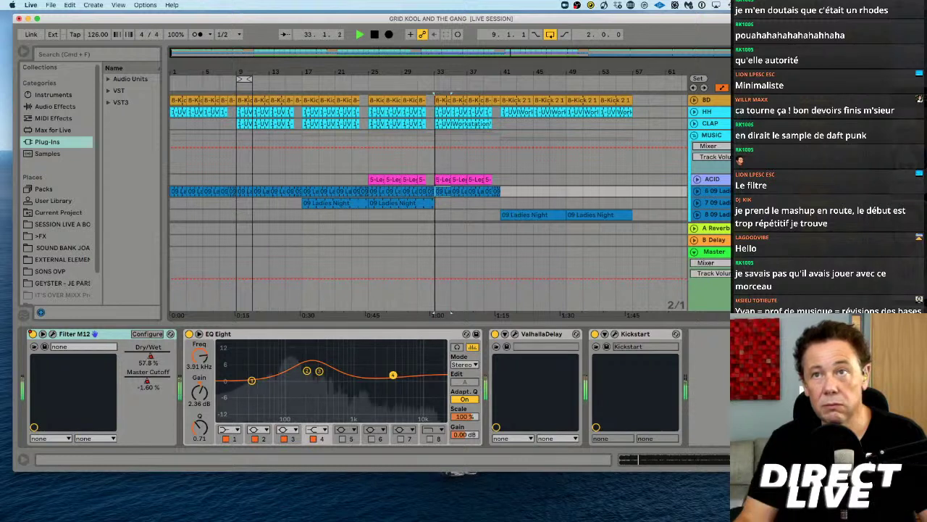
key(space)
Step: Audition the Ladies Night clips on tracks 8 and 9 from bar 41
click(526, 215)
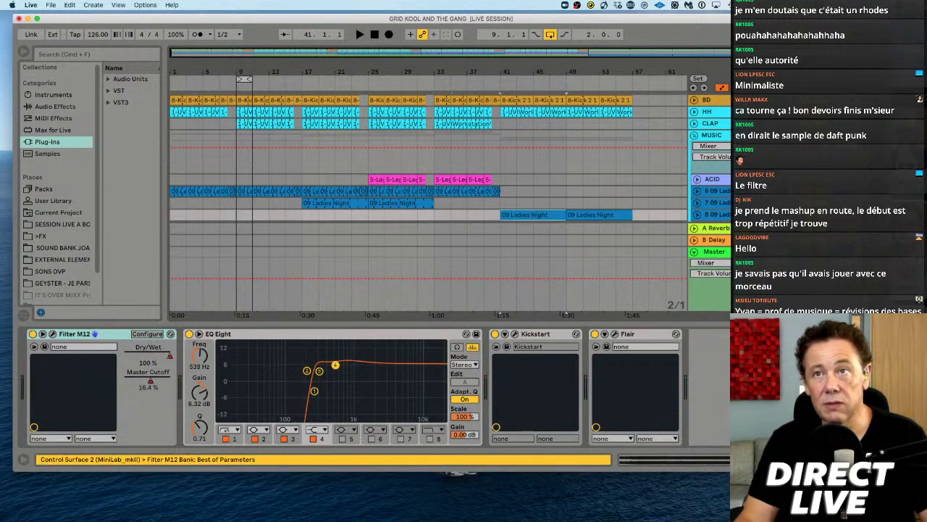
key(space)
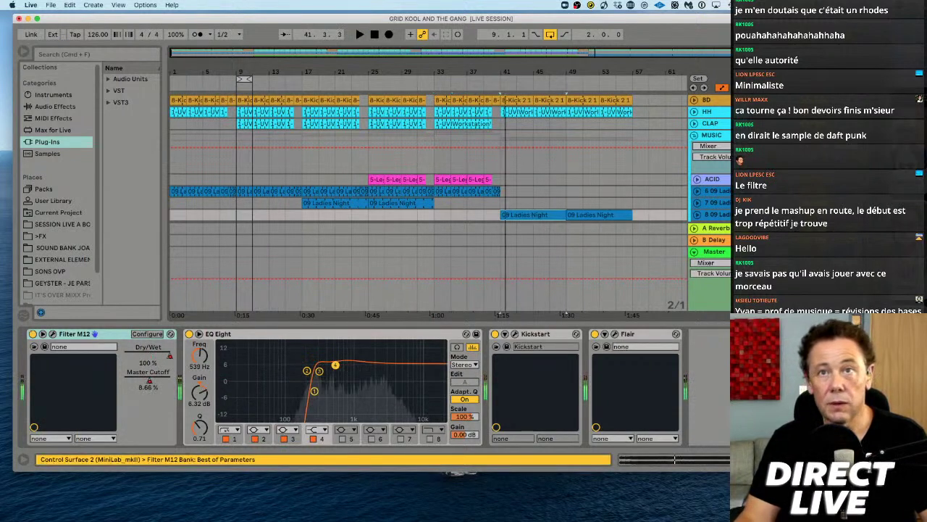
scroll(576, 168, down, 3)
click(529, 182)
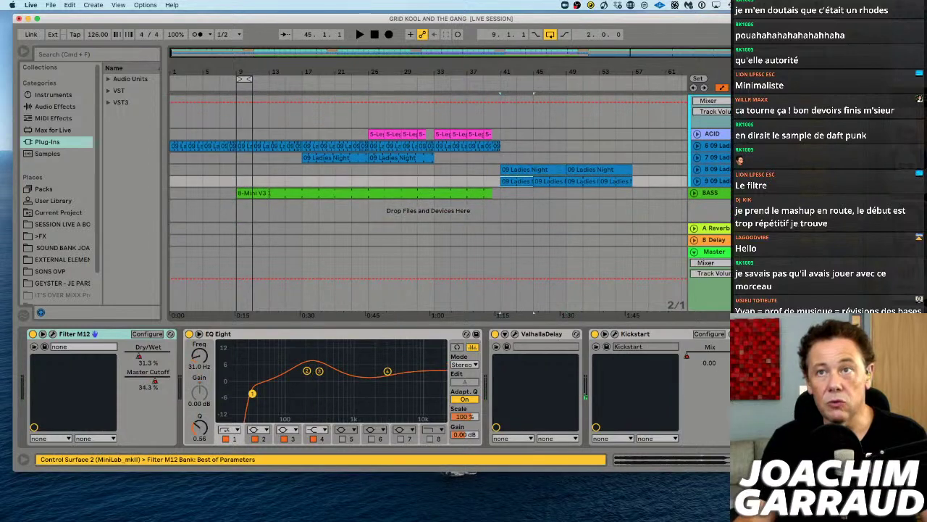
key(space)
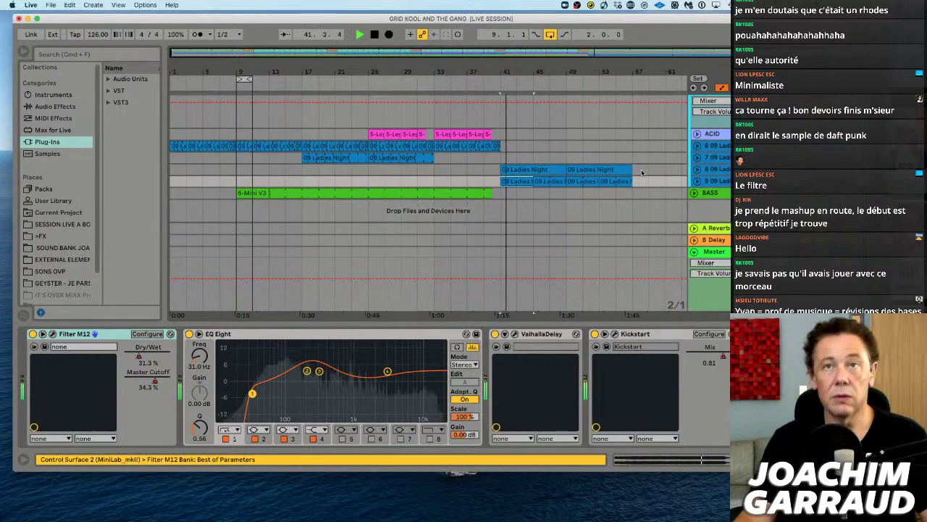
Step: Hide the device detail area and extend the loop to 56 bars starting at bar 1
key(super+alt+l)
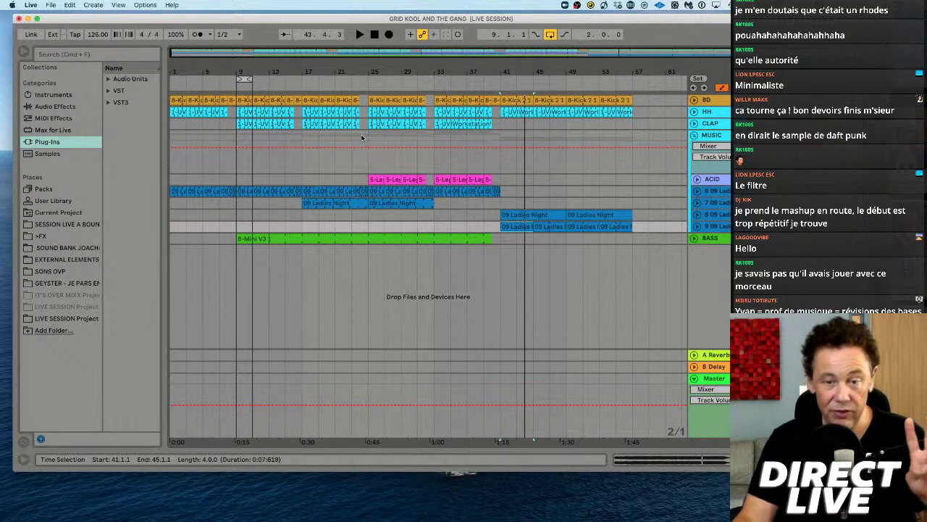
drag(238, 79, 113, 82)
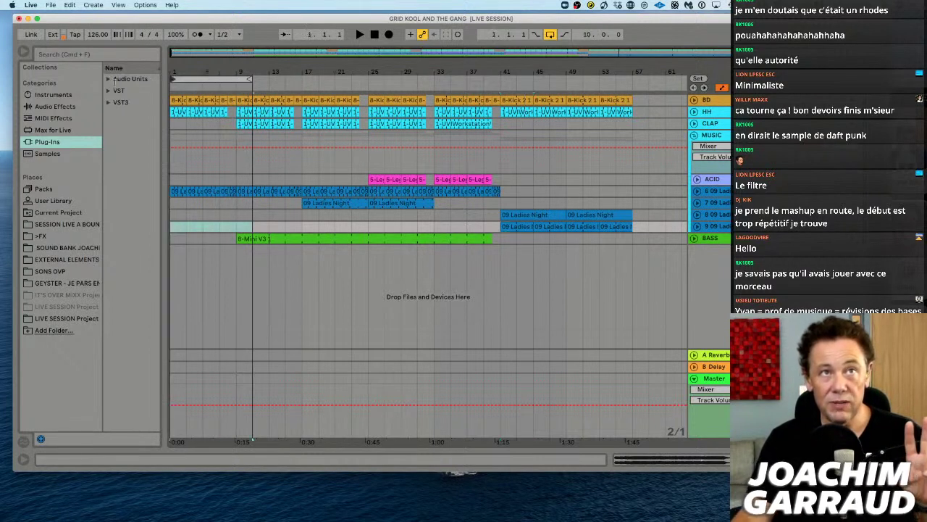
drag(247, 78, 467, 78)
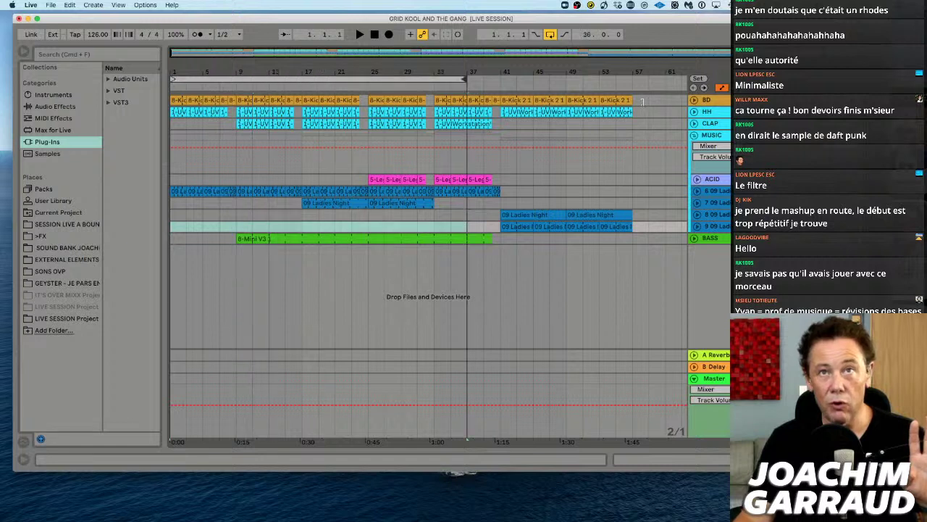
mouse_move(642, 101)
mouse_down()
mouse_move(656, 103)
mouse_move(632, 105)
mouse_up()
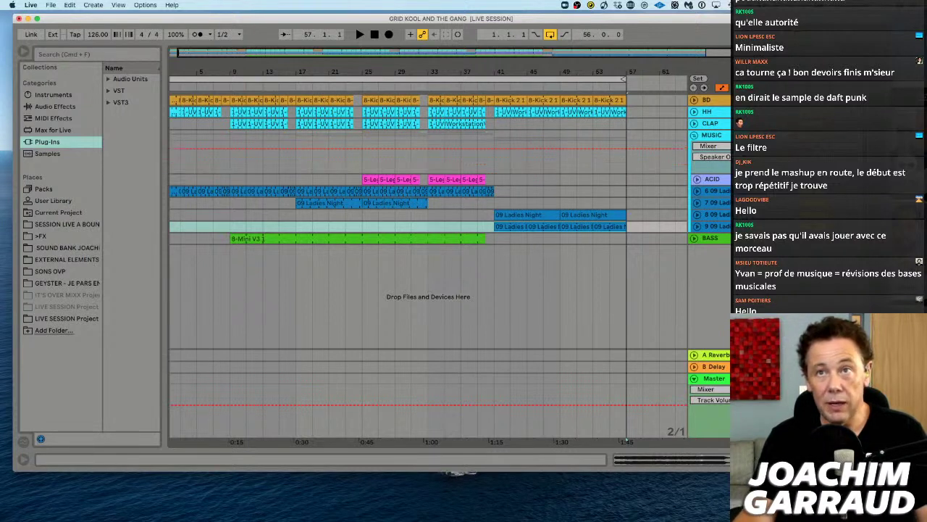
Step: Audition the arrangement from the BASS clip at bar 9 and from bar 25 on the MUSIC group track
click(274, 238)
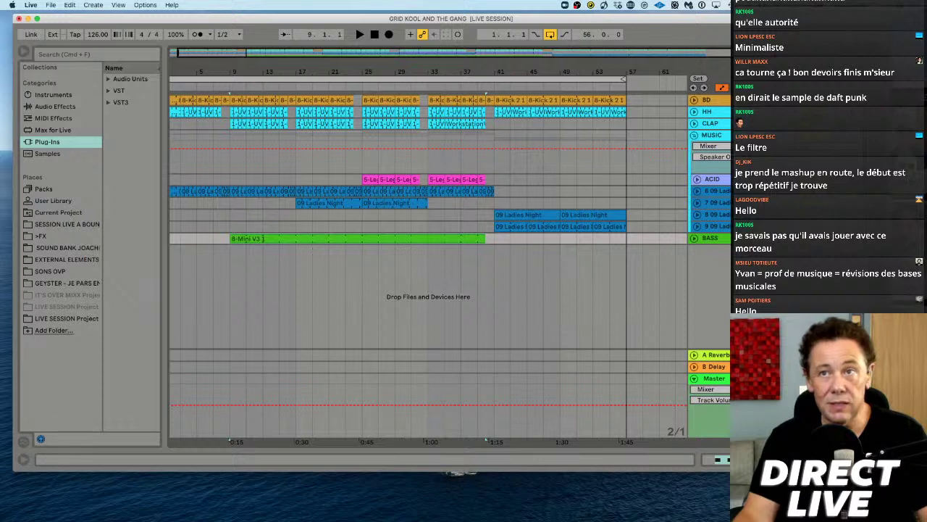
key(space)
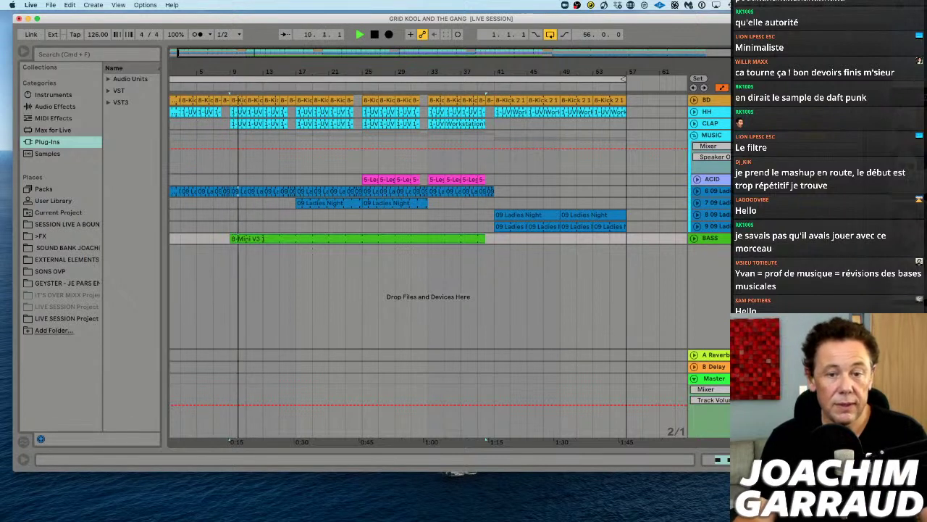
key(space)
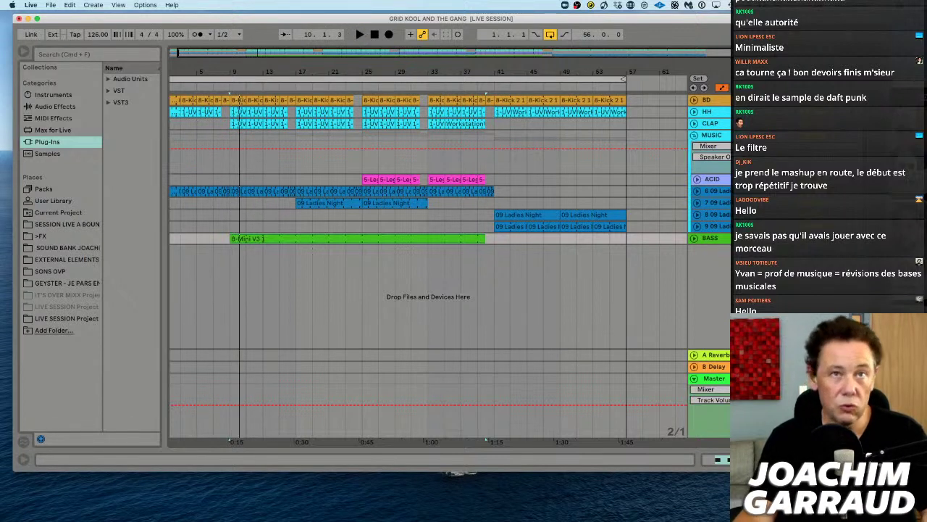
click(362, 171)
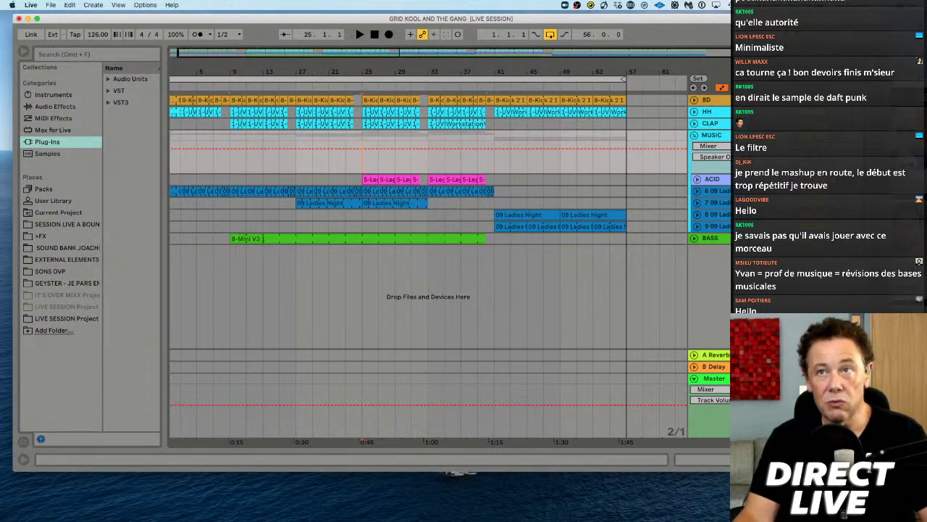
key(space)
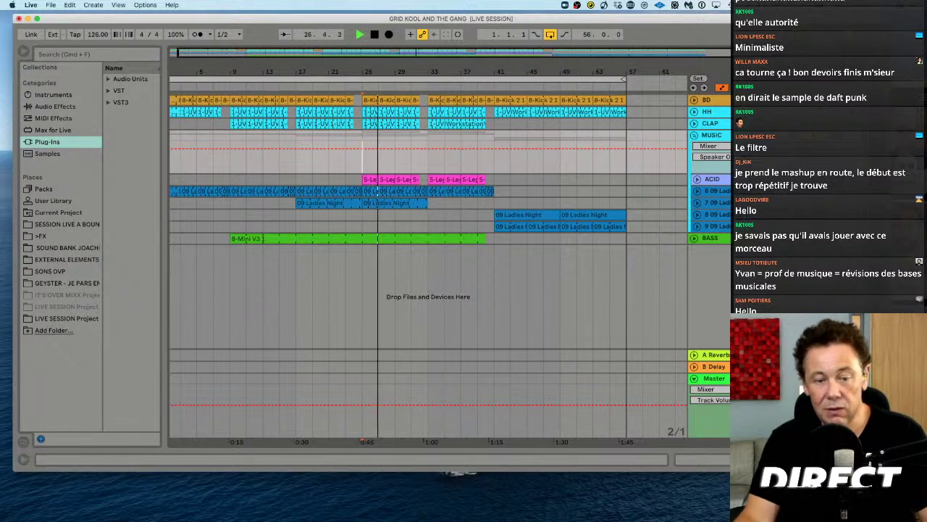
key(space)
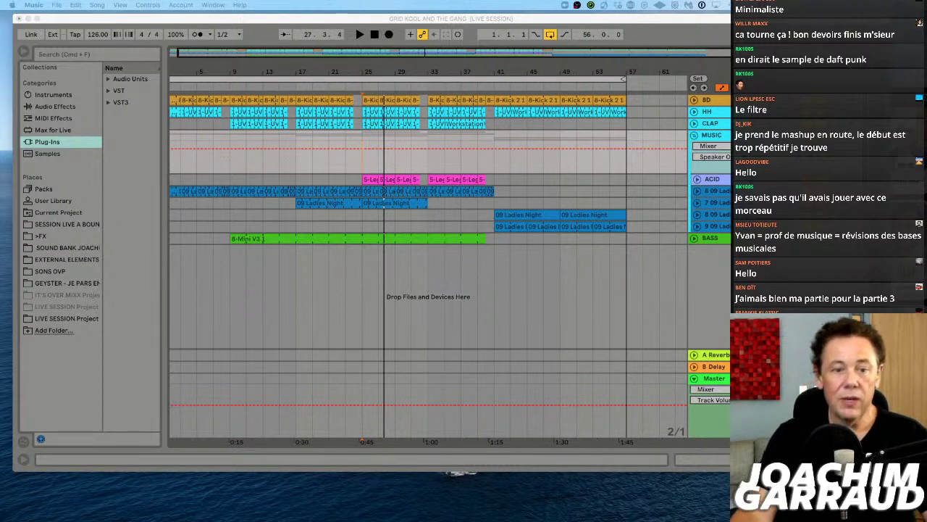
Step: Select the full 56-bar loop range across all tracks and play it briefly from bar 1
click(574, 79)
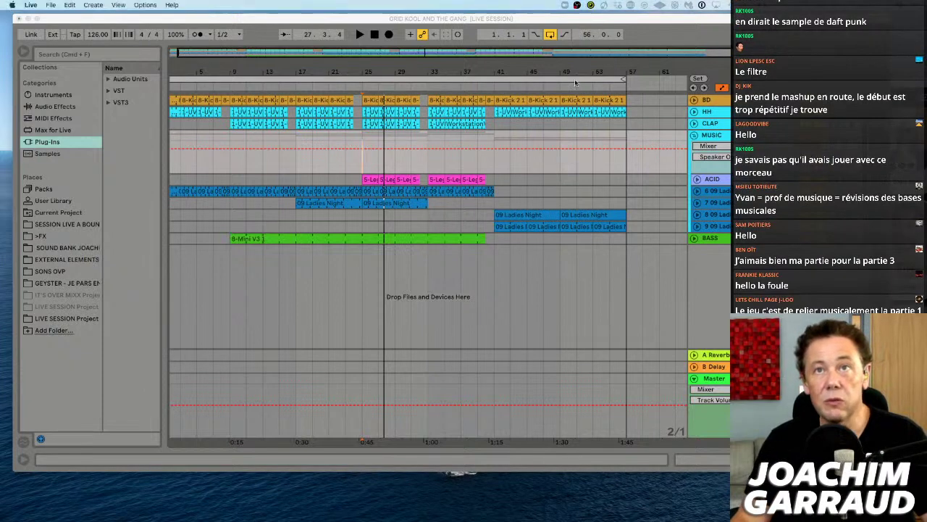
key(super+a)
key(space)
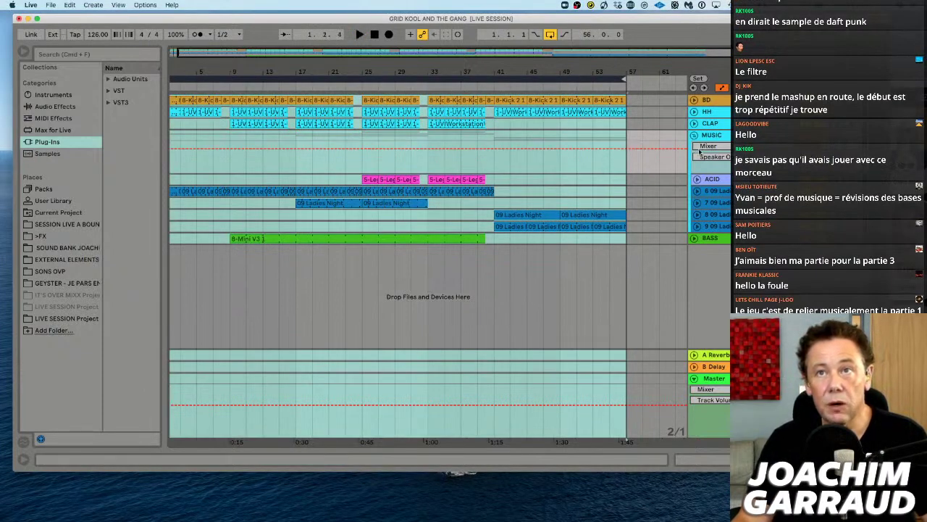
Step: Check the CLAP track and the MUSIC group, folding and unfolding the group's contents
click(694, 136)
click(695, 136)
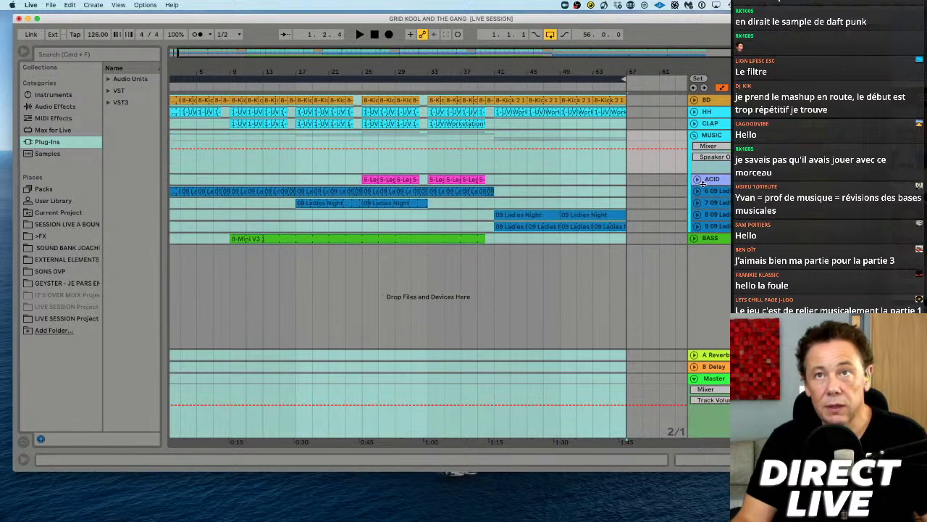
click(709, 124)
click(709, 136)
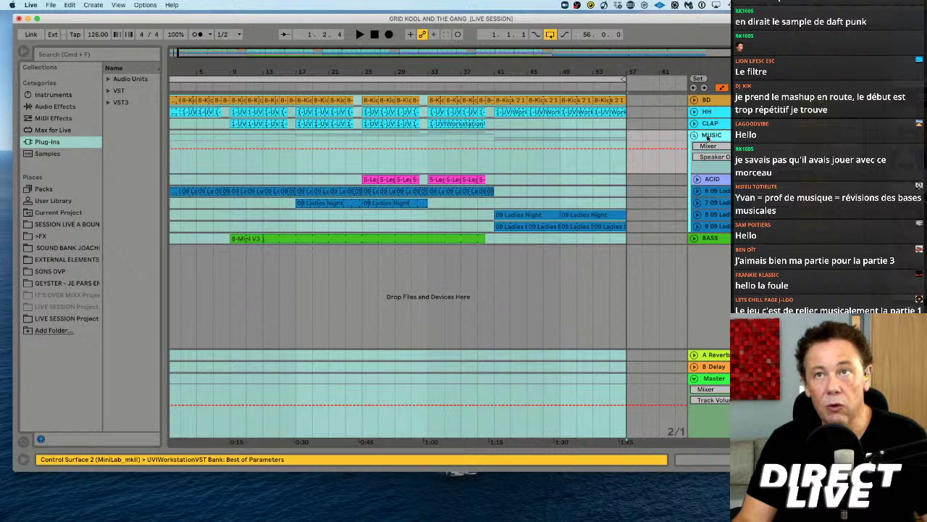
click(695, 136)
click(695, 136)
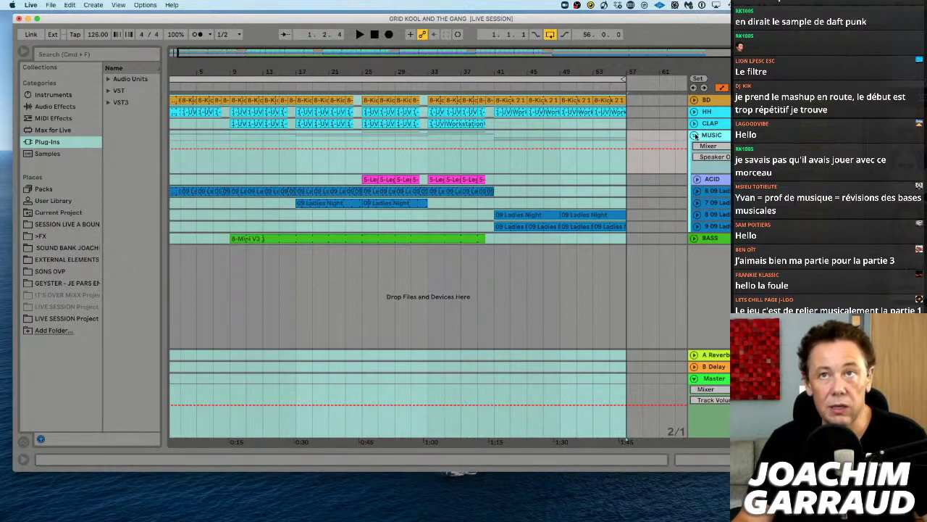
Step: Go through the Ladies Night tracks 6 to 9 and the BASS track, and play the arrangement from bar 1
click(712, 192)
click(713, 203)
click(714, 215)
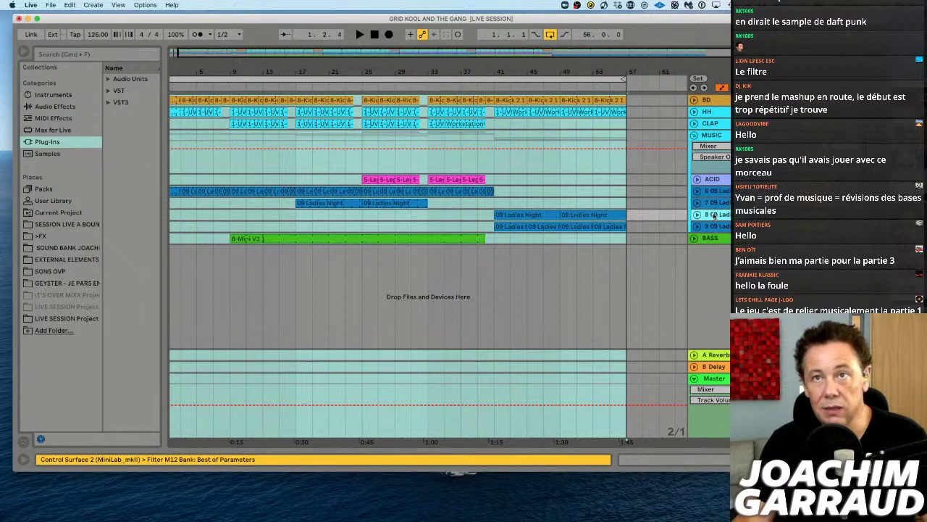
click(716, 227)
click(715, 239)
key(space)
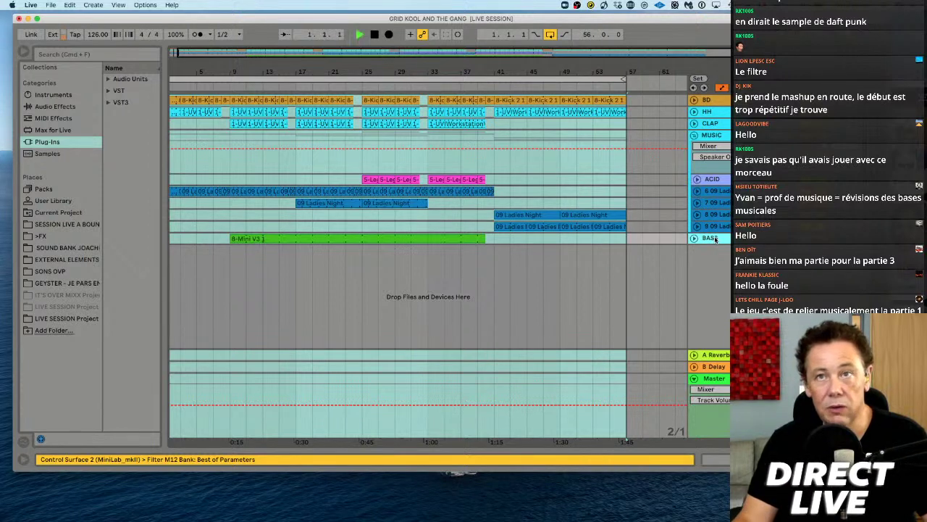
Step: Stop playback and delete the Reverb and Delay return tracks from the arrangement
key(space)
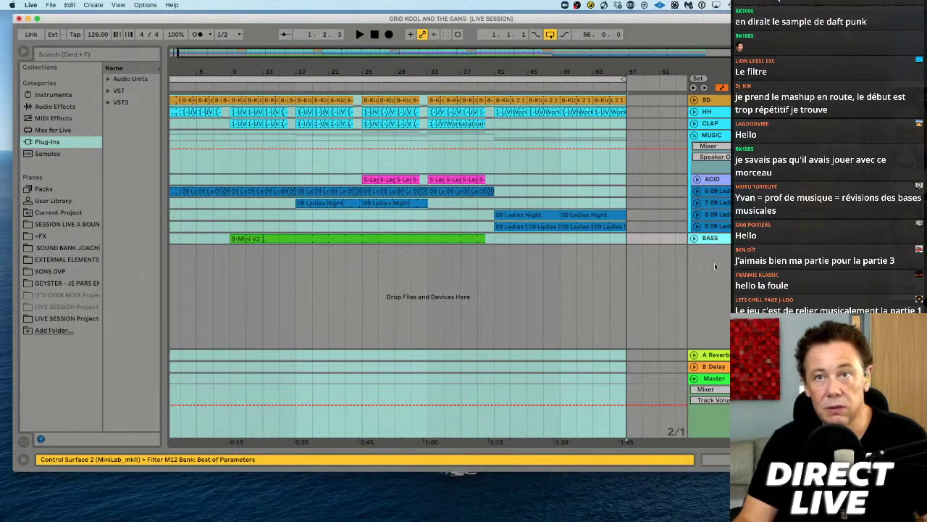
click(717, 354)
key(Delete)
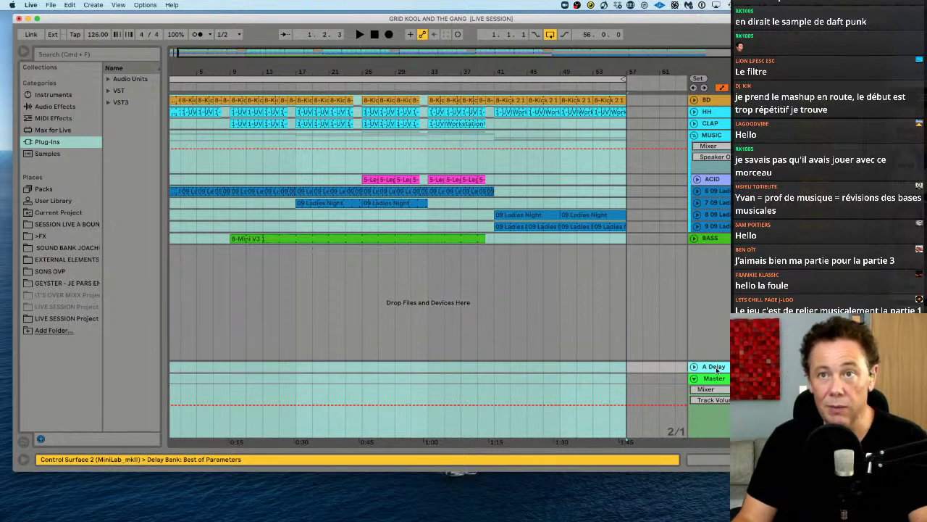
click(717, 367)
key(Delete)
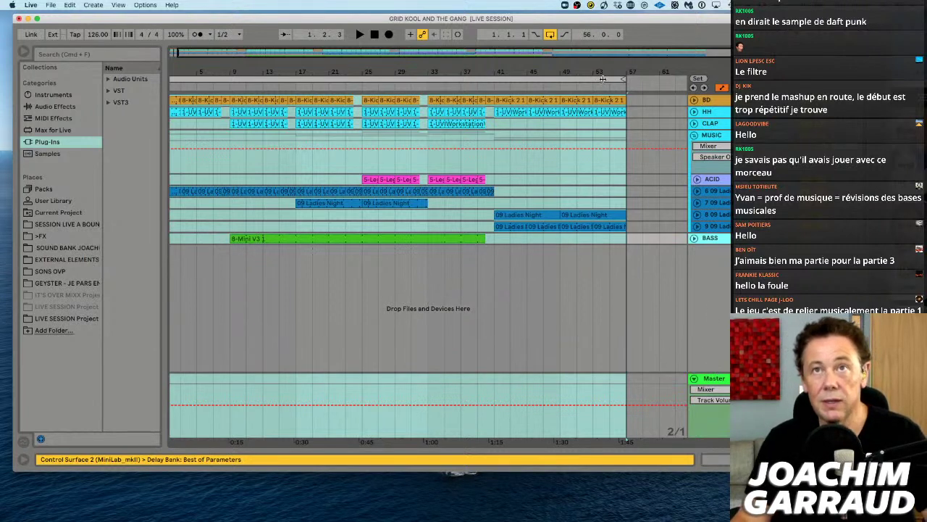
Step: Set up an audio export that renders All Individual Tracks with PCM encoding turned on
click(51, 6)
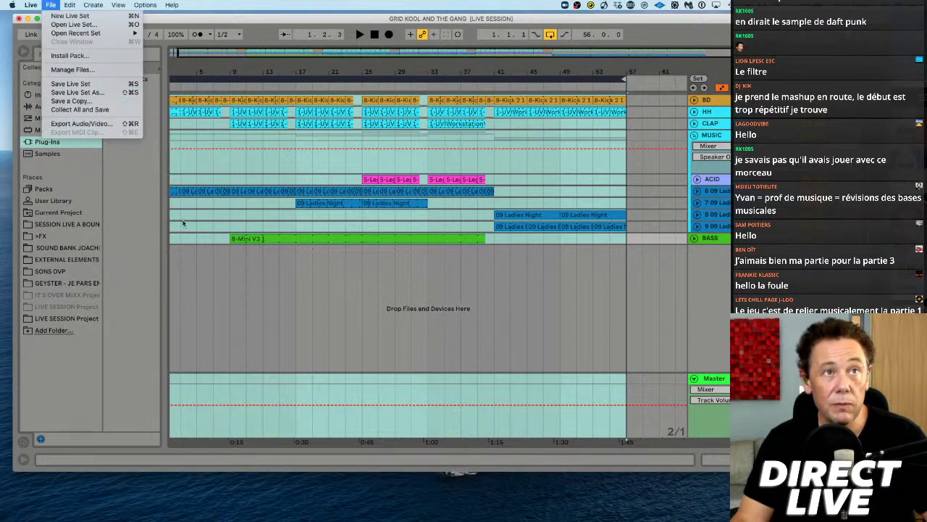
click(213, 265)
key(super+shift+r)
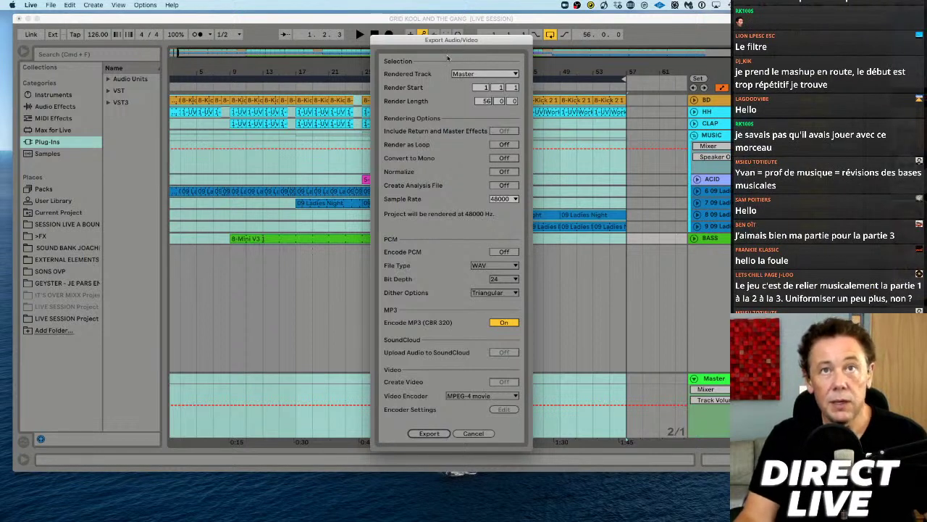
click(464, 74)
click(471, 85)
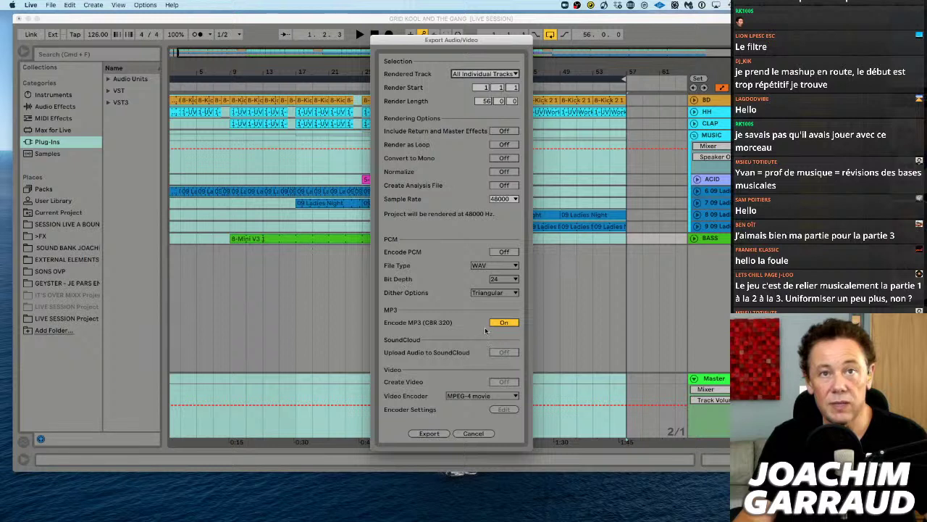
click(500, 252)
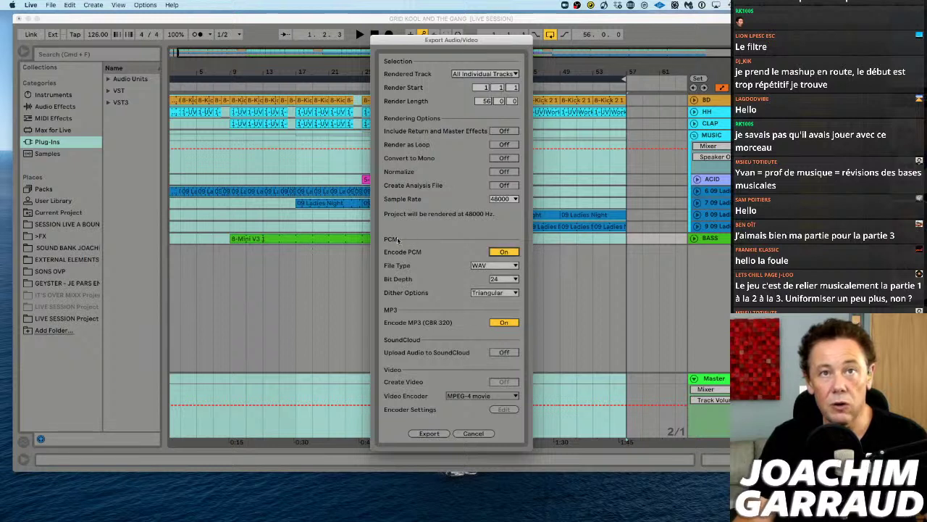
Step: Run the export and start rendering the individual tracks' audio files
click(431, 433)
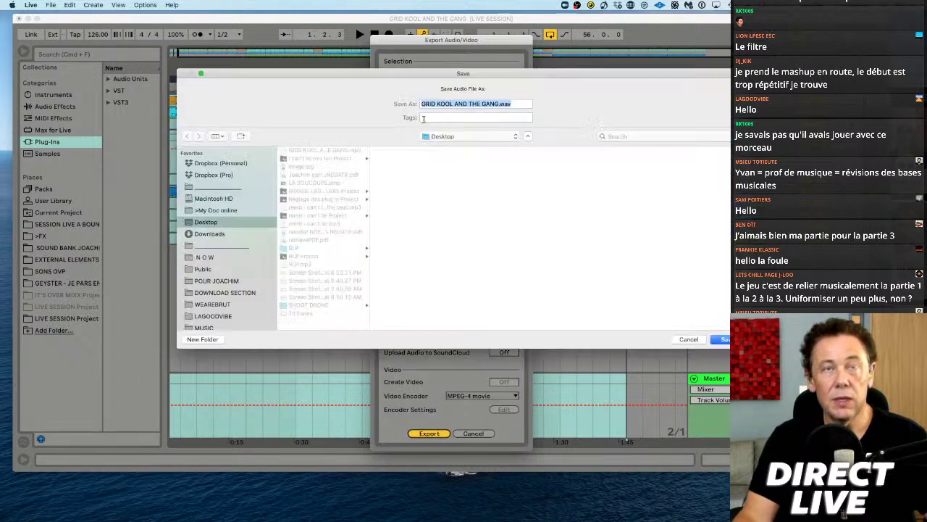
key(Escape)
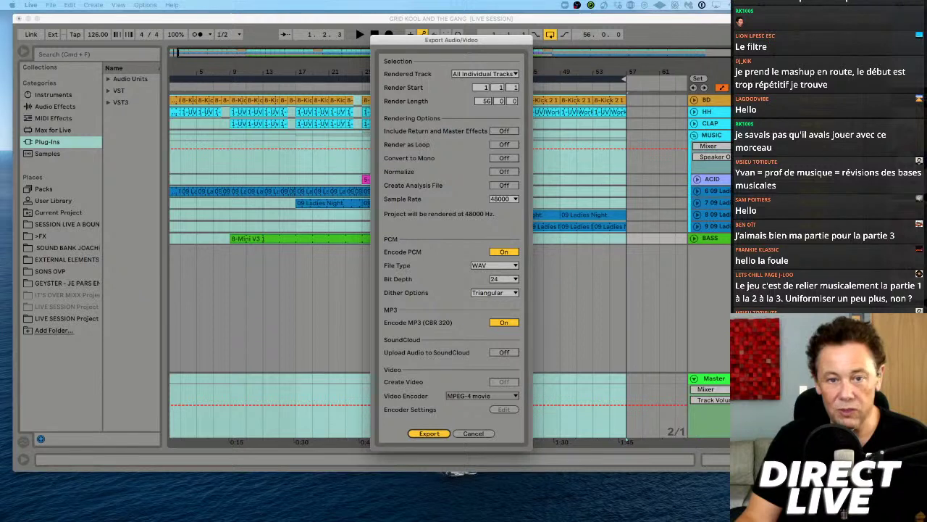
key(Return)
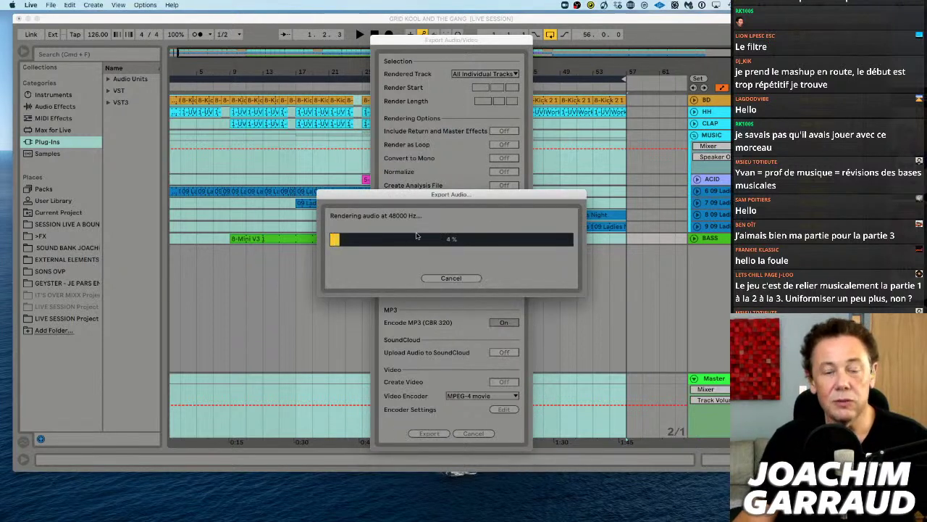